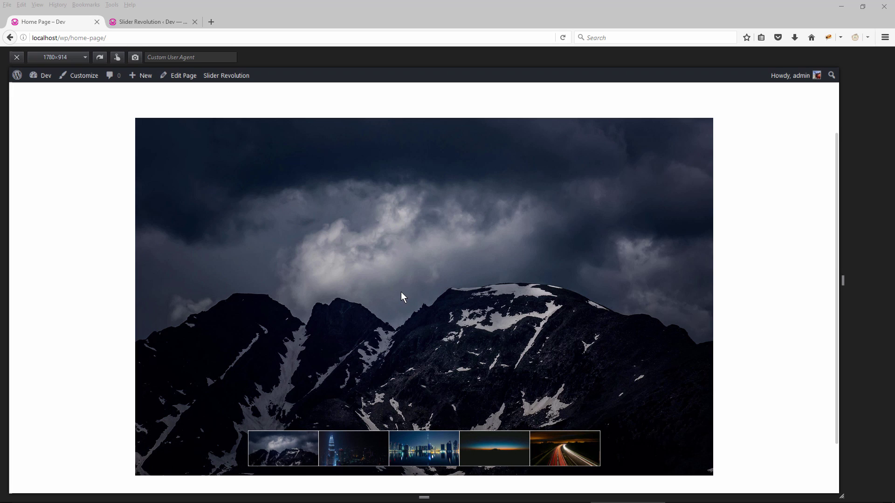
# Review the device layer grid sizes in the Slide Layout section of the slider's settings
pyautogui.click(153, 22)
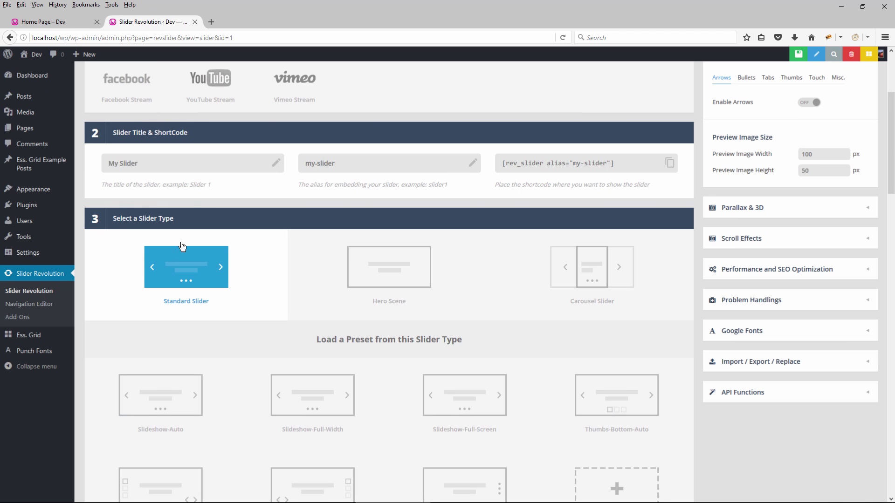
pyautogui.scroll(-8, 254, 252)
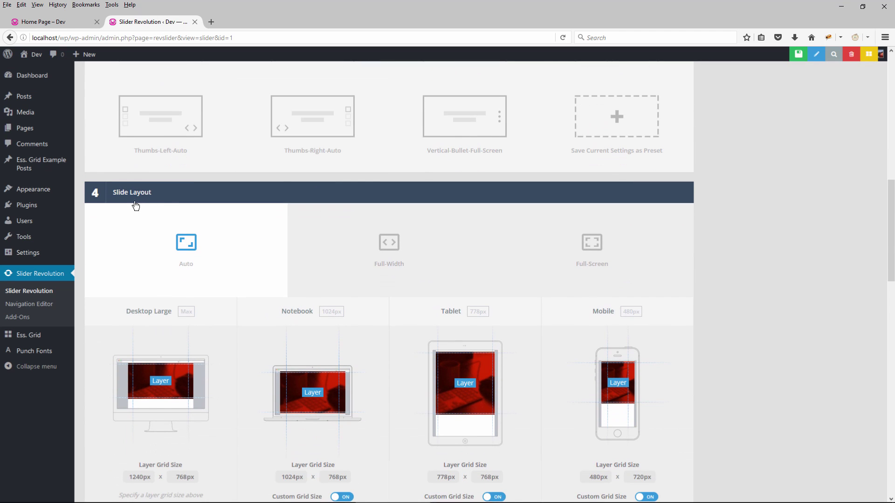
pyautogui.scroll(-5, 284, 220)
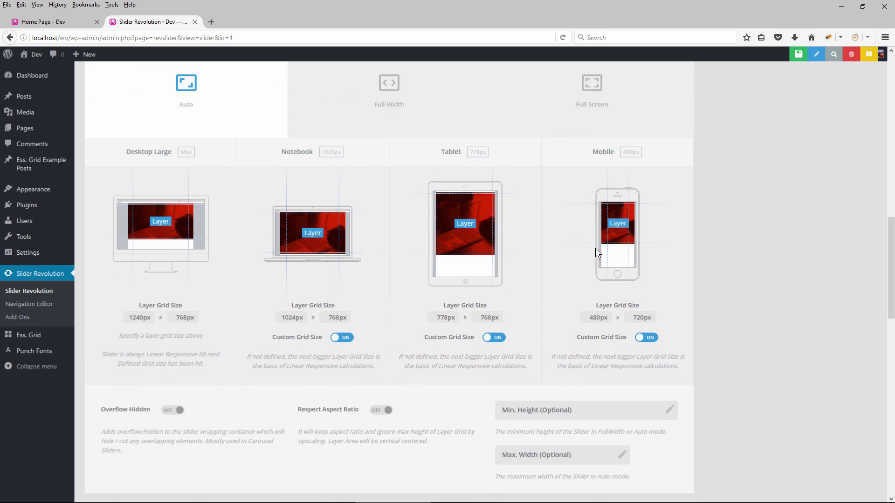
# Narrow the home page's responsive preview to about 674 px wide to check the slider's thumbnails
pyautogui.click(61, 22)
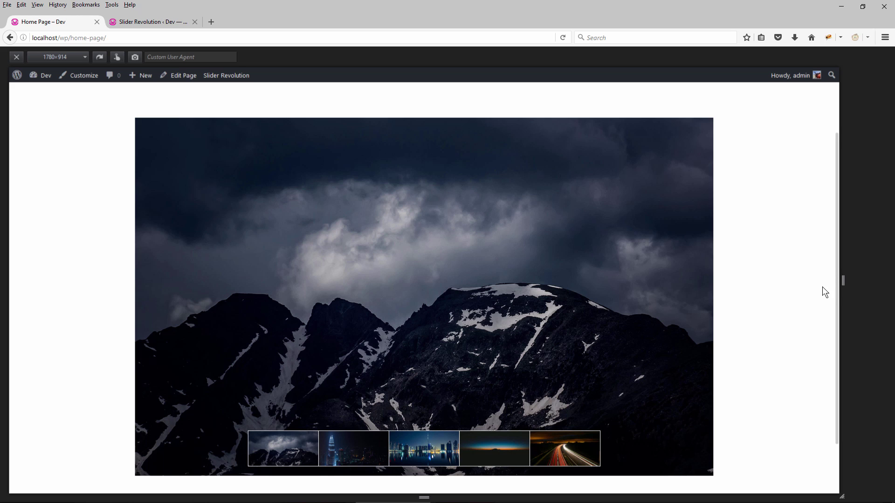
pyautogui.moveTo(840, 284); pyautogui.dragTo(326, 258)
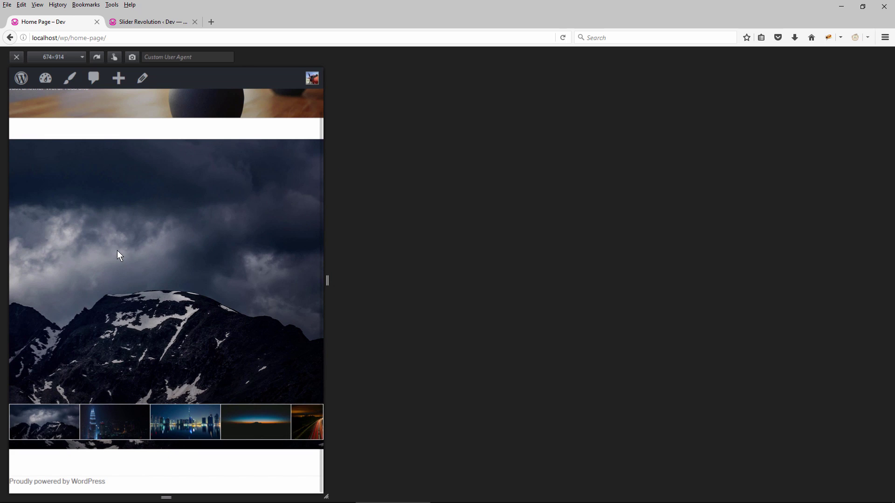
# Open the thumbnail navigation settings of the slider and go to the Thumbnail Container Size options
pyautogui.click(156, 22)
pyautogui.scroll(10, 708, 262)
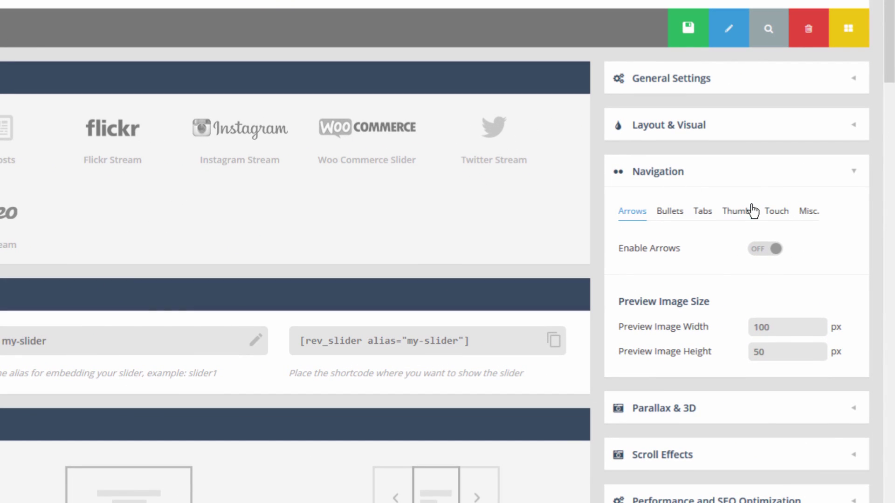
pyautogui.click(753, 211)
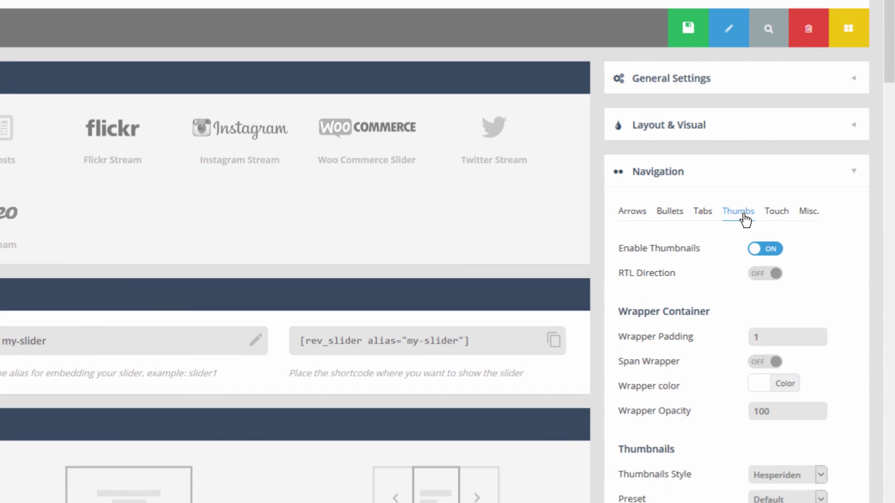
pyautogui.moveTo(725, 259)
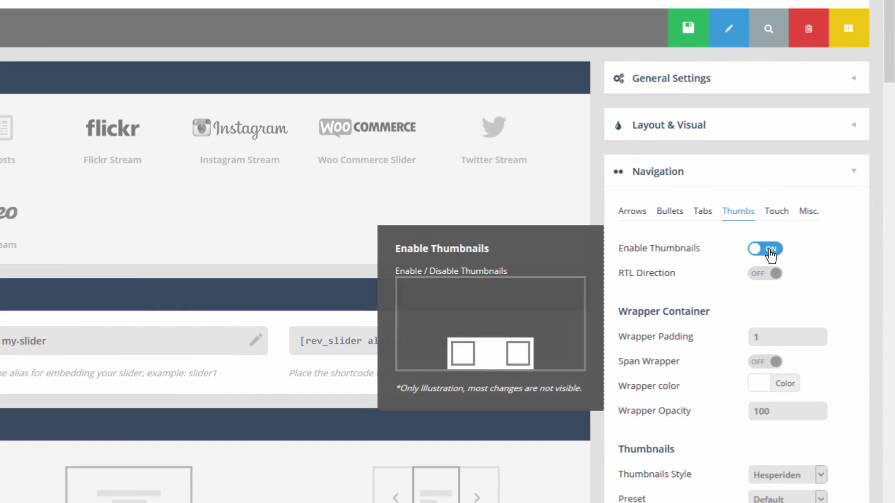
pyautogui.scroll(-3, 864, 274)
pyautogui.scroll(-10, 862, 274)
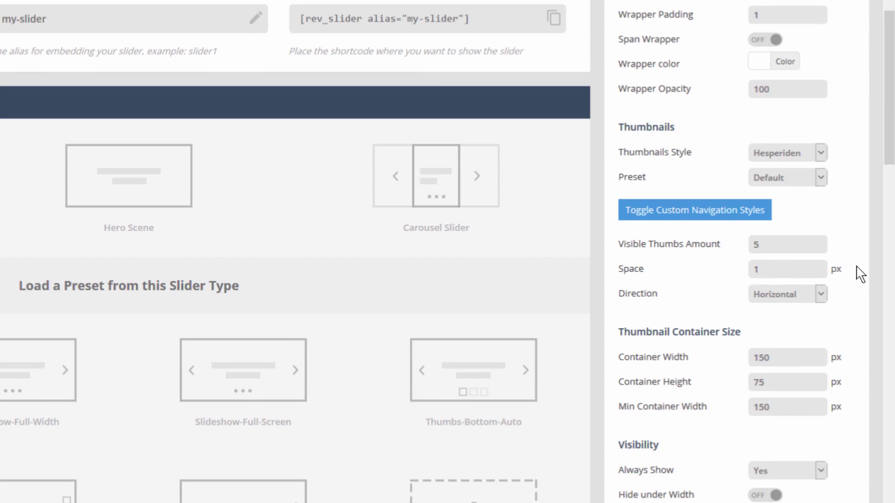
pyautogui.moveTo(685, 189)
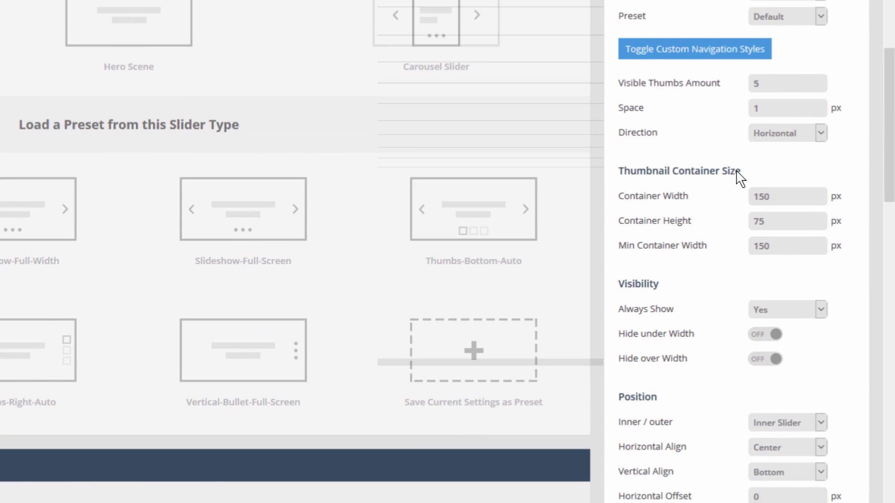
pyautogui.moveTo(644, 250)
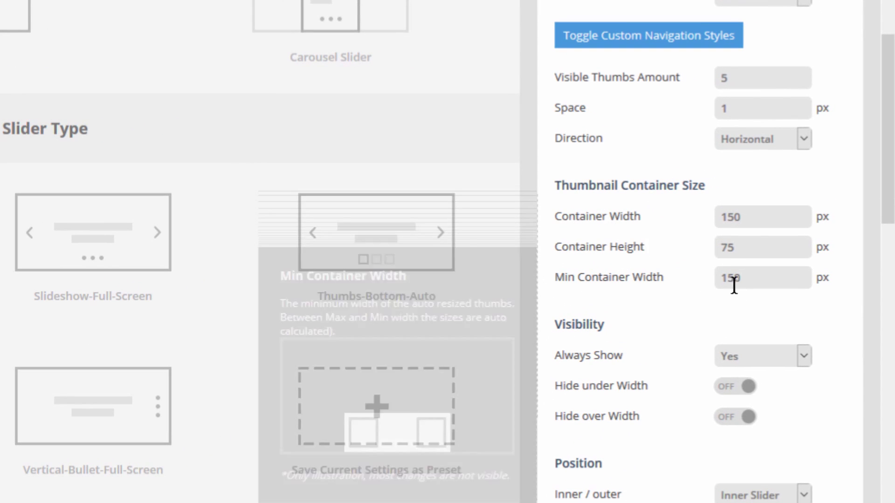
# Set the thumbnails' Min Container Width to 125 px and save the slider settings
pyautogui.moveTo(749, 277); pyautogui.dragTo(701, 280)
pyautogui.write('125')
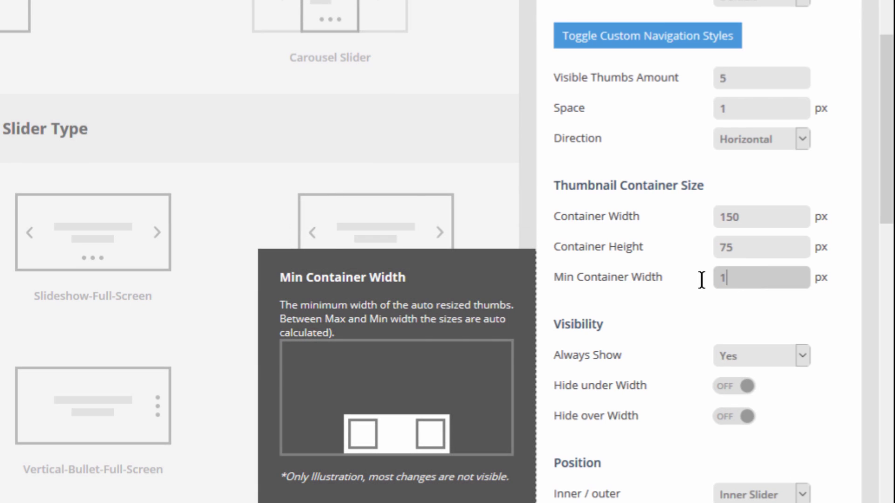
pyautogui.click(667, 285)
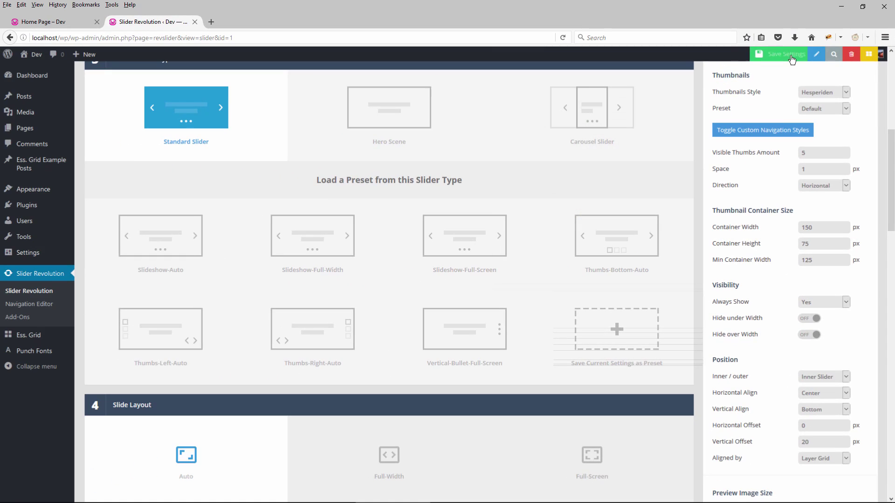
pyautogui.click(792, 59)
# Reload the home page and narrow its responsive preview to about 434 px and then about 358 px wide
pyautogui.click(28, 22)
pyautogui.press('F5')
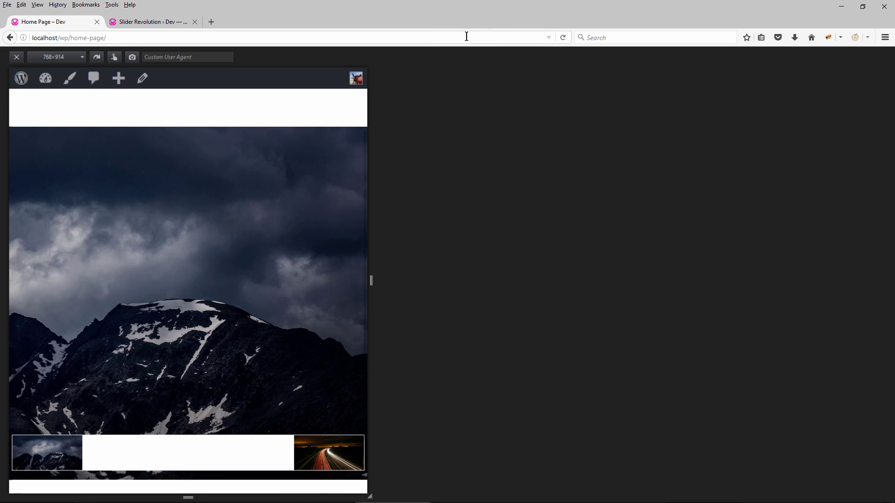
pyautogui.press('F5')
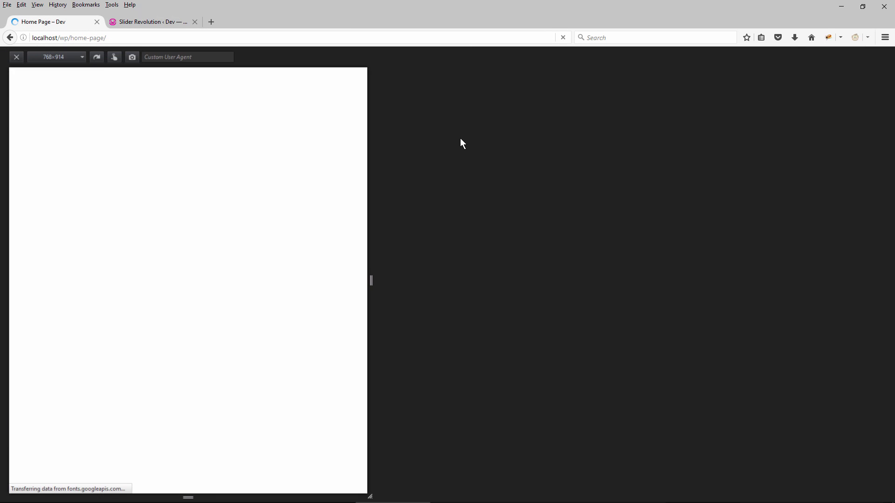
pyautogui.scroll(-2, 213, 214)
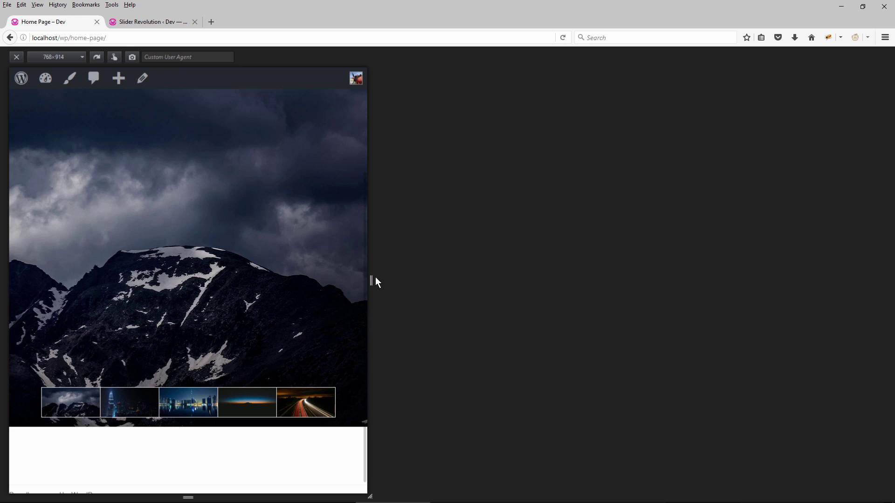
pyautogui.moveTo(372, 278); pyautogui.dragTo(211, 238)
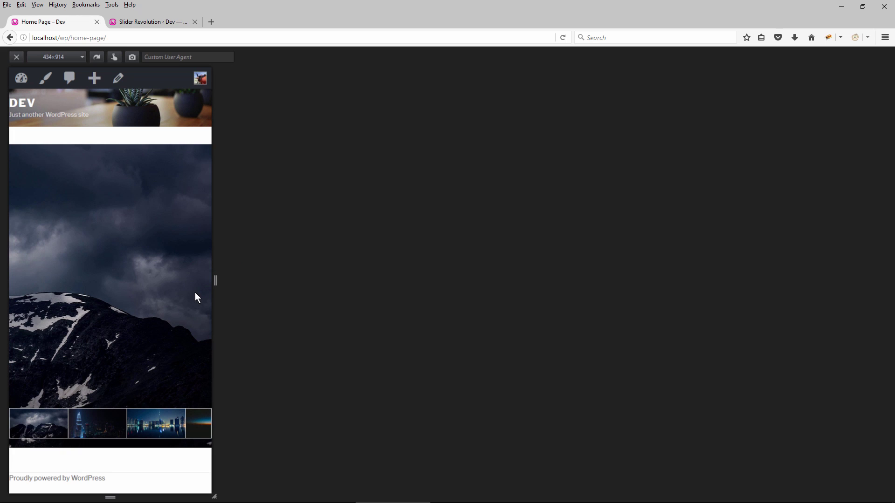
pyautogui.moveTo(216, 280); pyautogui.dragTo(179, 277)
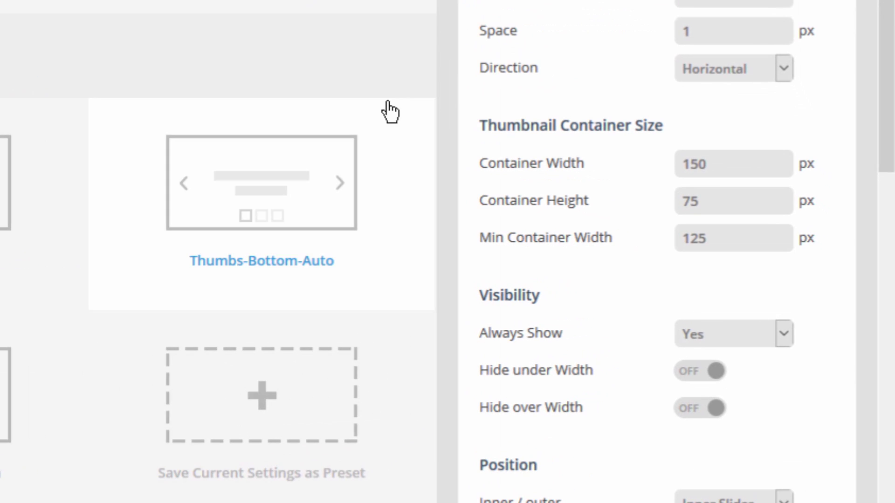
# Save the thumbnails' Min Container Width as 70 px and reload the home page preview
pyautogui.moveTo(738, 247); pyautogui.dragTo(574, 230)
pyautogui.write('70')
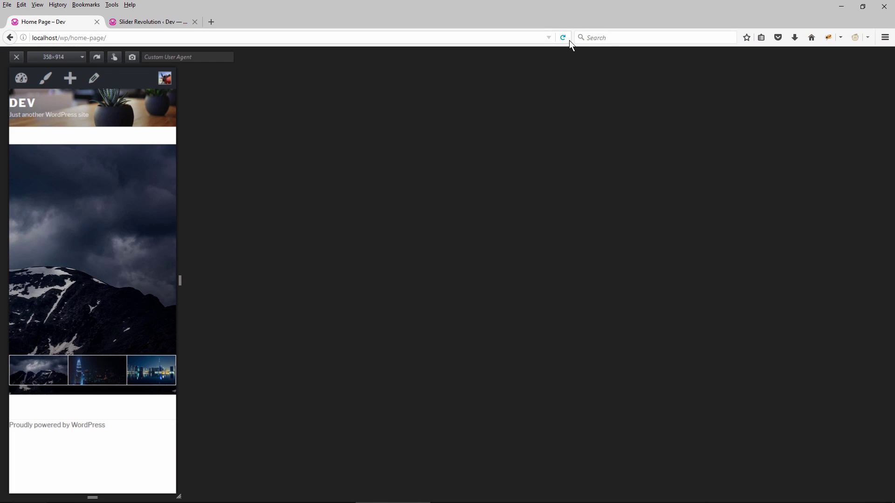
pyautogui.click(569, 40)
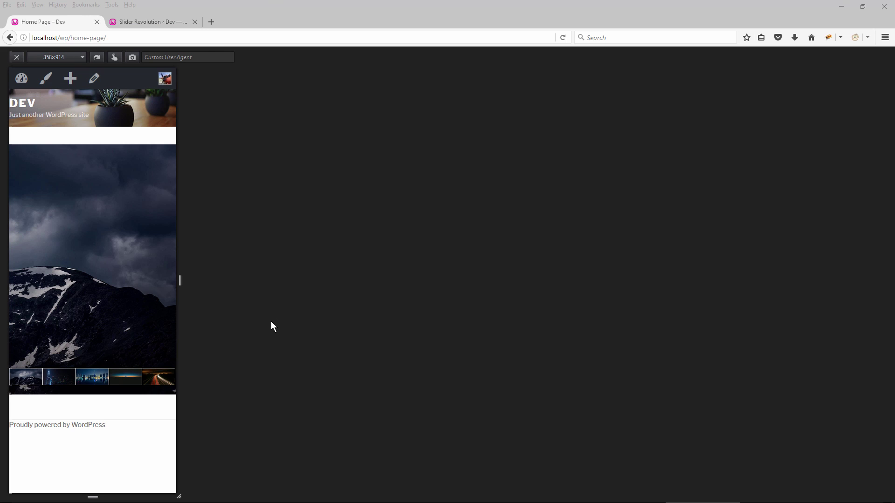
# Enable Hide under Width in the slider's thumbnail visibility settings and set the width to 480 px
pyautogui.click(154, 22)
pyautogui.scroll(1, 739, 194)
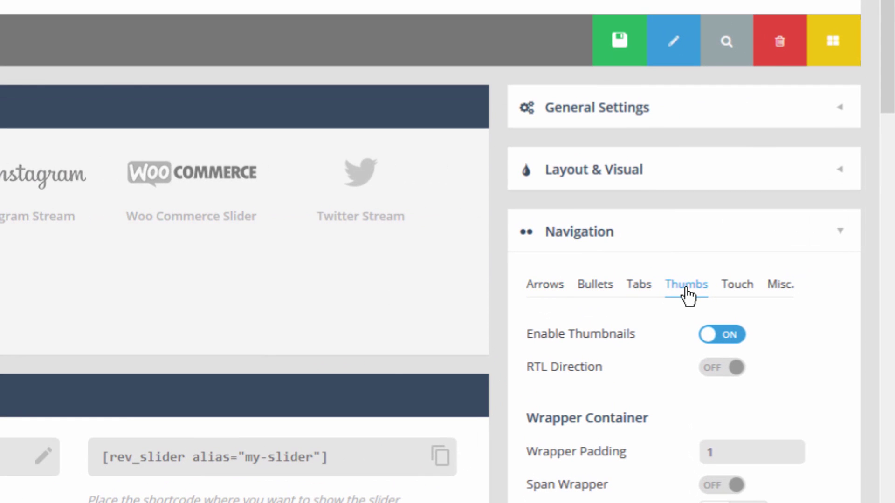
pyautogui.moveTo(591, 436)
pyautogui.scroll(-5, 605, 392)
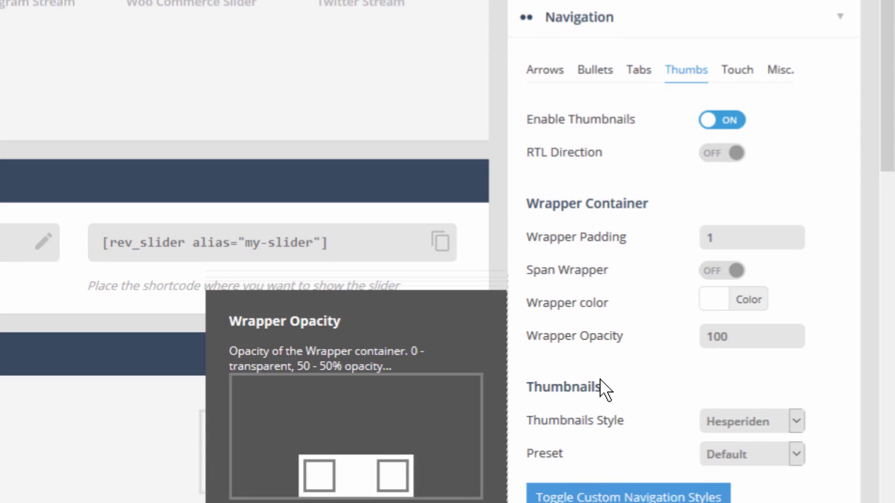
pyautogui.scroll(-5, 597, 379)
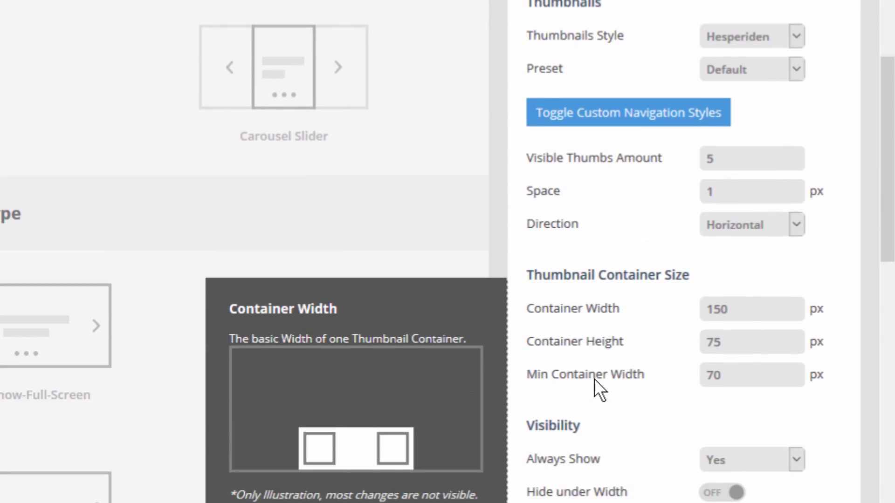
pyautogui.scroll(-2, 594, 382)
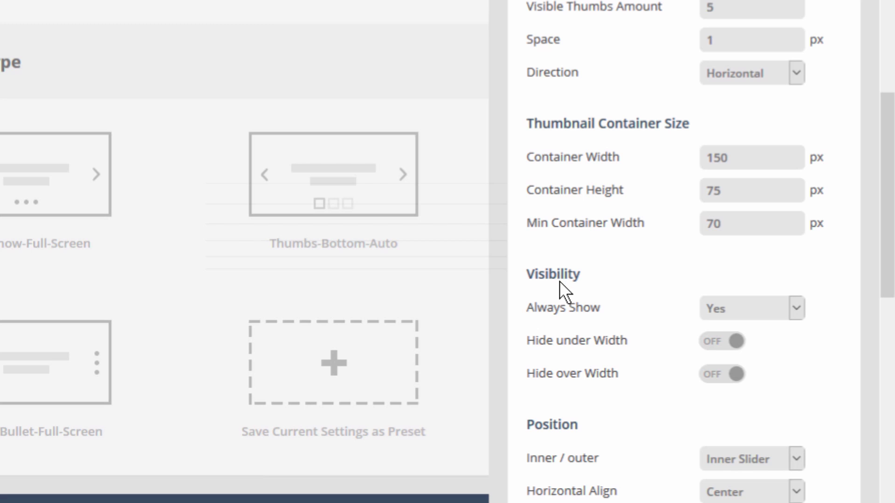
pyautogui.moveTo(556, 338)
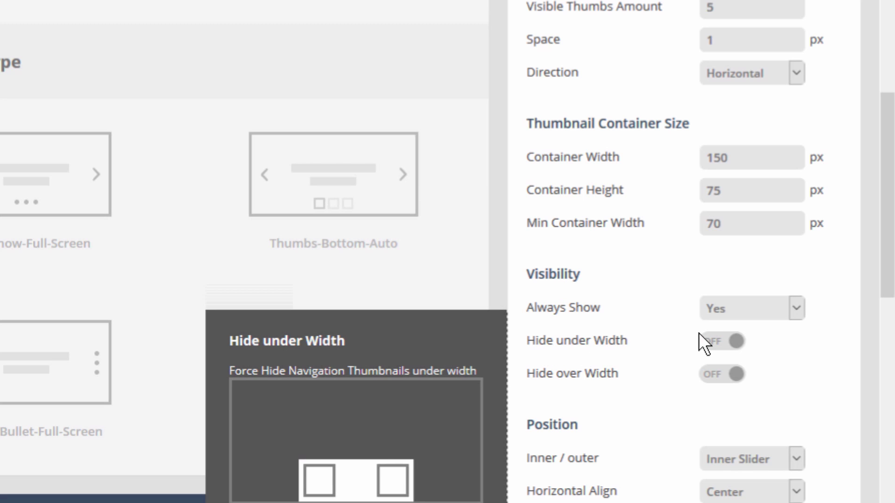
pyautogui.click(728, 343)
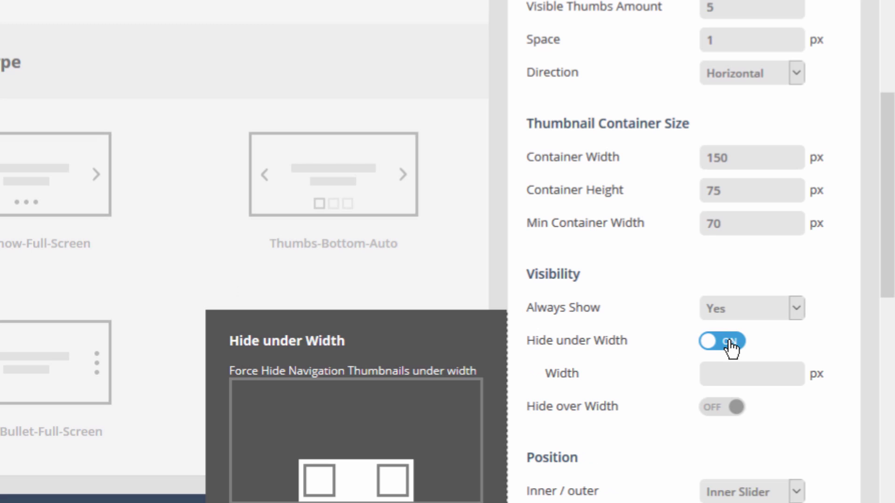
pyautogui.click(739, 379)
pyautogui.write('480')
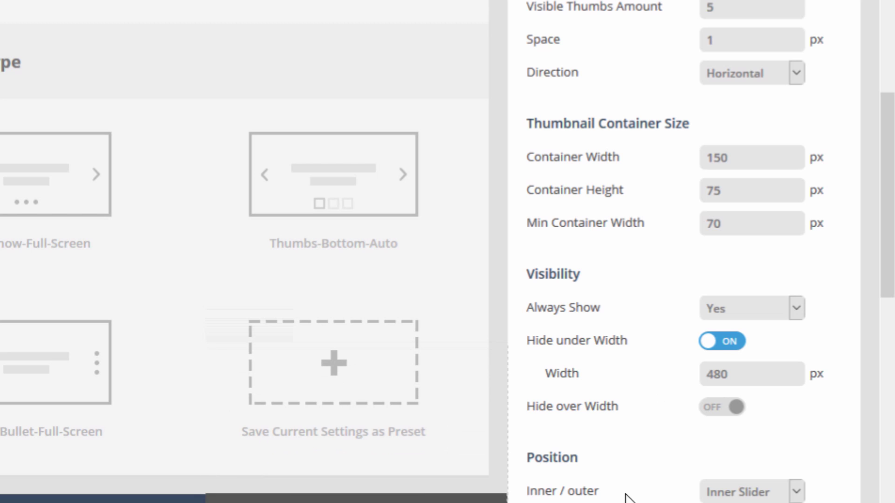
# Check the Mobile layer grid size in the Slide Layout section
pyautogui.scroll(-7, 597, 444)
pyautogui.scroll(-5, 576, 442)
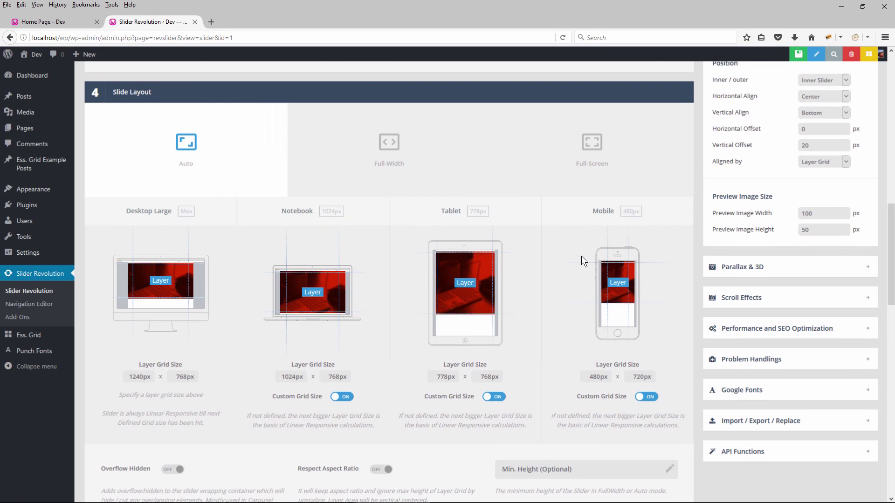
pyautogui.scroll(10, 564, 258)
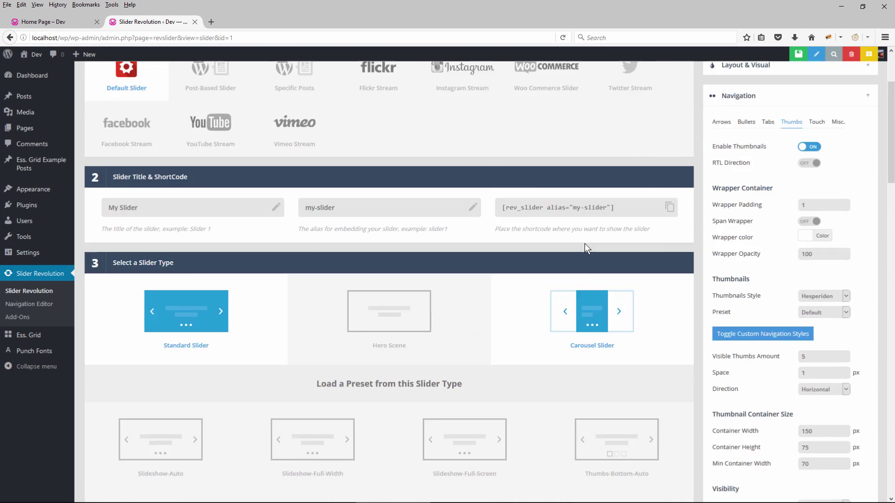
# Open the All Sliders overview in a new browser tab and switch to it
pyautogui.scroll(3, 588, 249)
pyautogui.rightClick(107, 116)
pyautogui.click(125, 120)
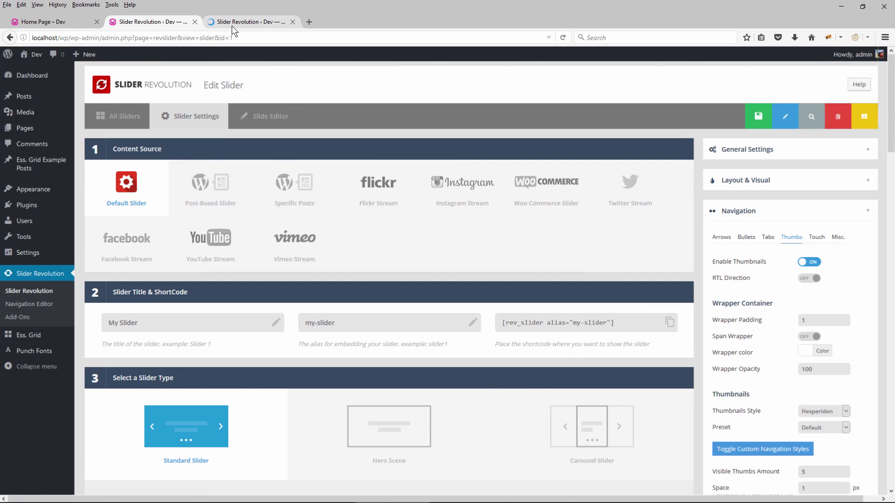
pyautogui.click(231, 25)
# Examine the default Advanced Responsive Grid Sizes in the plugin's Global Settings and close the dialog
pyautogui.click(821, 84)
pyautogui.scroll(-4, 480, 200)
pyautogui.scroll(-2, 466, 195)
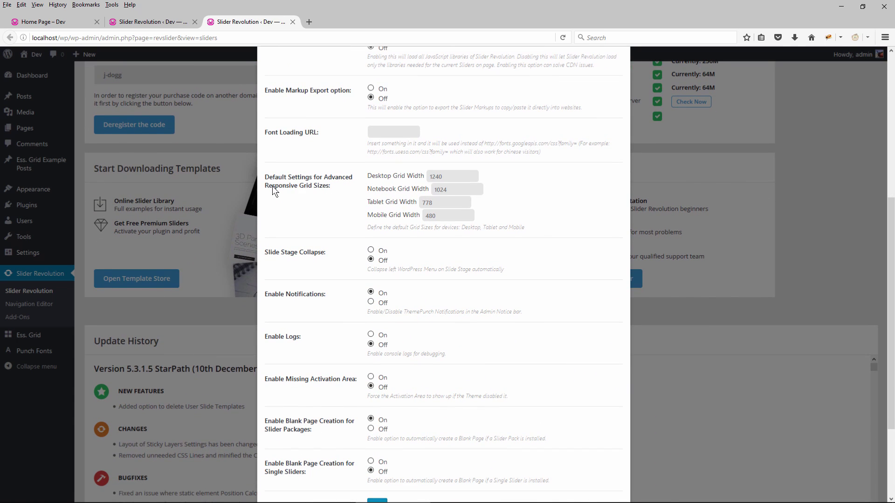
pyautogui.scroll(6, 559, 107)
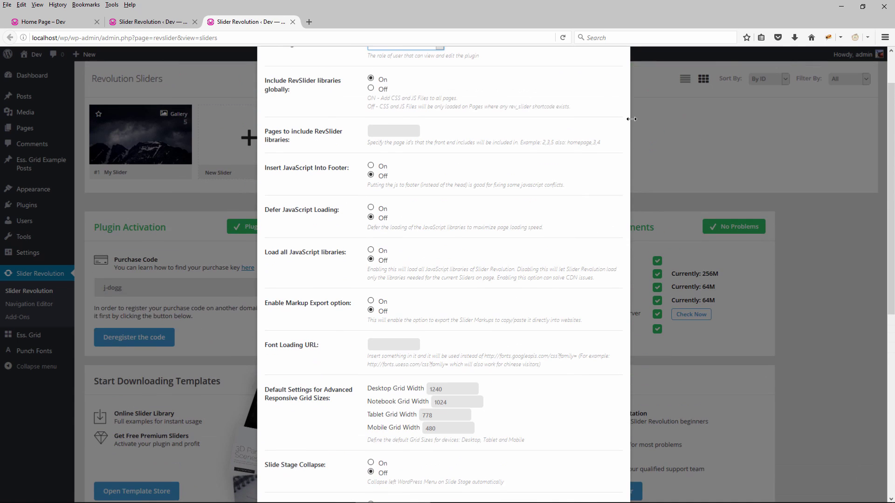
pyautogui.click(616, 61)
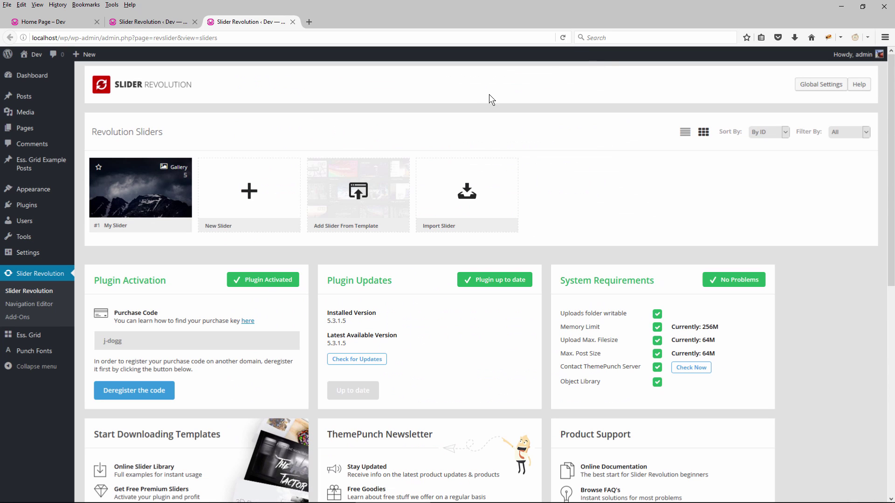
# Return to the slider's settings and view the Tablet and Mobile layer grid sizes
pyautogui.click(138, 23)
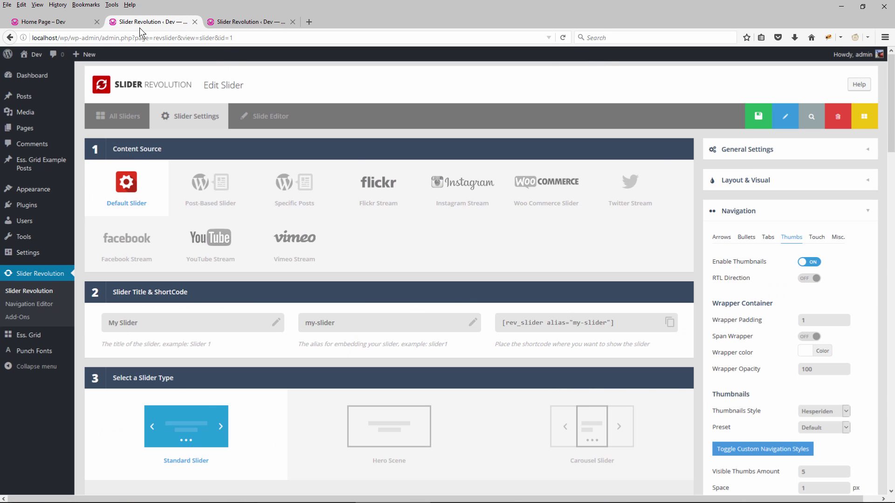
pyautogui.scroll(-15, 469, 192)
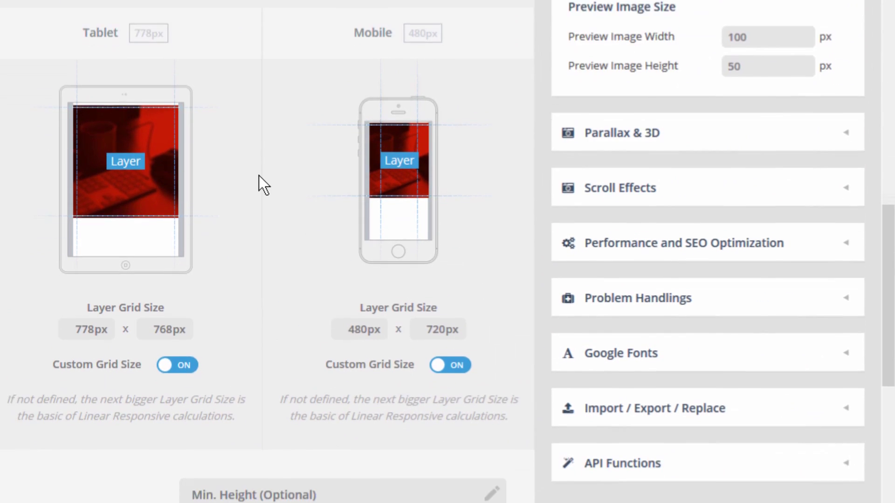
# Set the bullet style to Hermes in the slider's navigation settings
pyautogui.scroll(1, 258, 175)
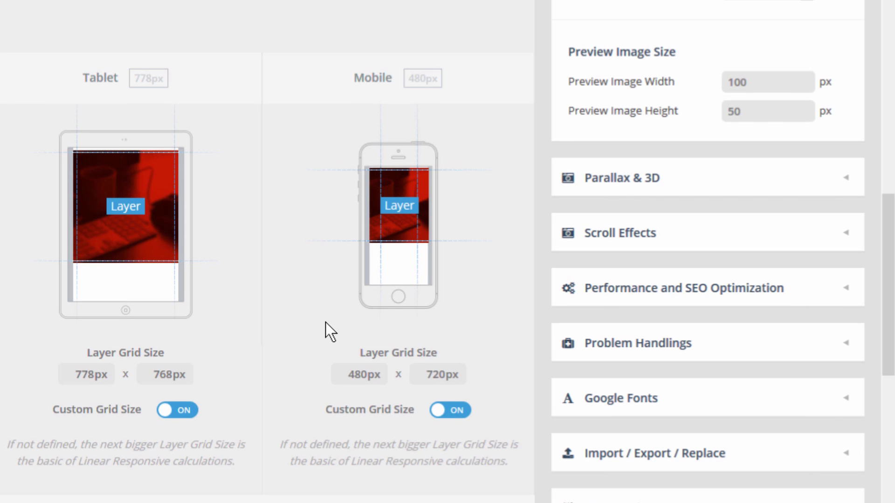
pyautogui.scroll(5, 326, 323)
pyautogui.scroll(10, 412, 267)
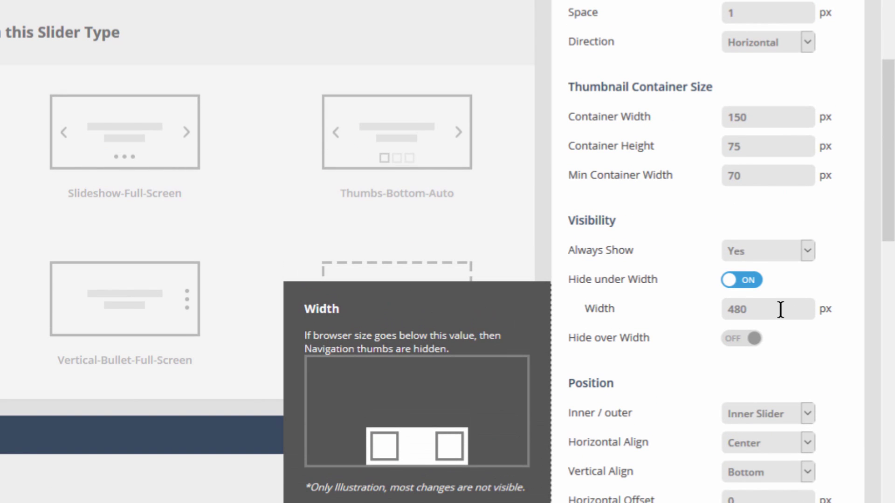
pyautogui.scroll(10, 632, 303)
pyautogui.scroll(1, 630, 305)
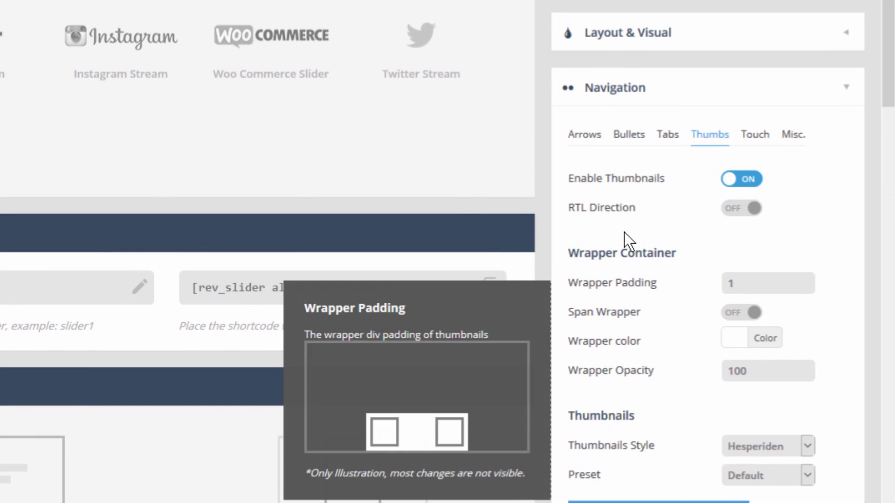
pyautogui.click(636, 140)
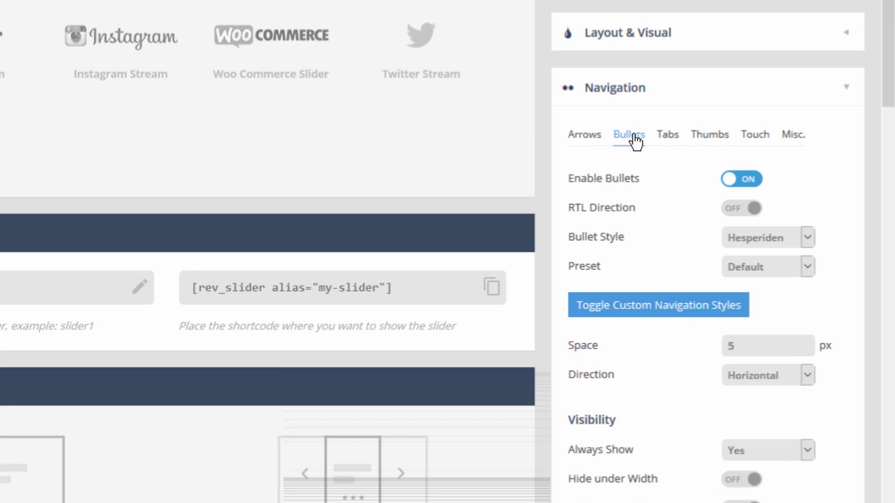
pyautogui.scroll(-5, 635, 149)
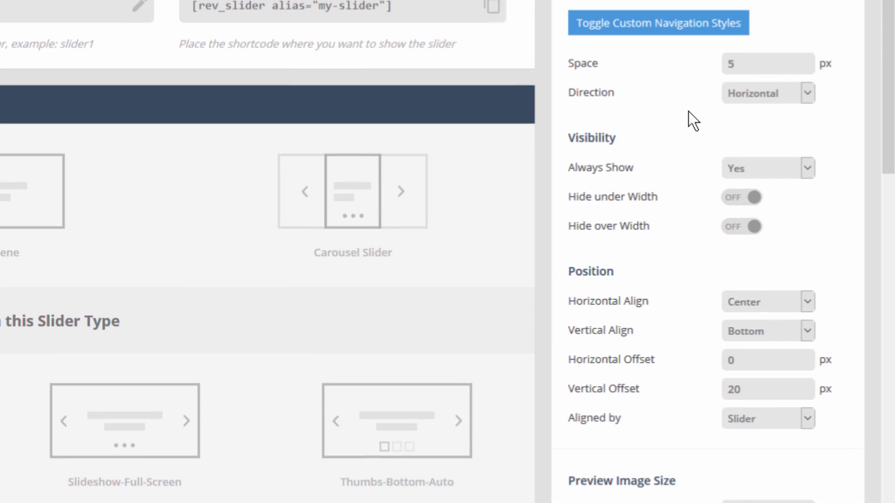
pyautogui.scroll(2, 689, 111)
pyautogui.click(745, 49)
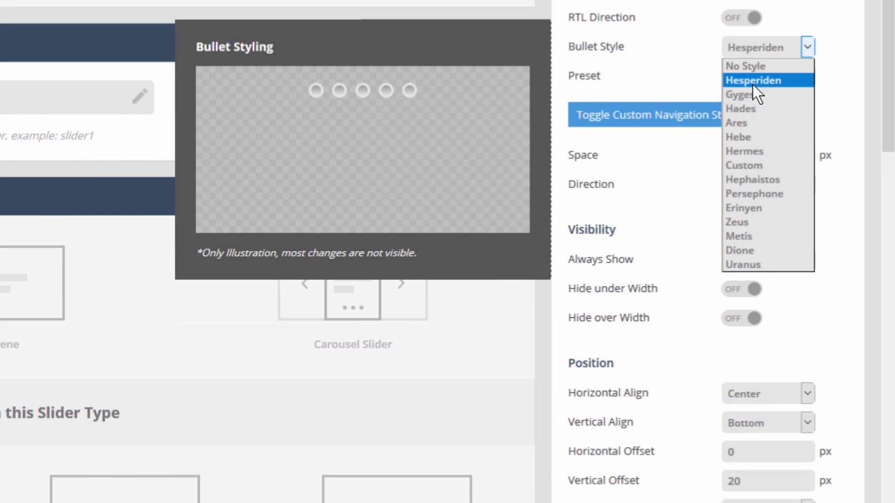
pyautogui.click(762, 152)
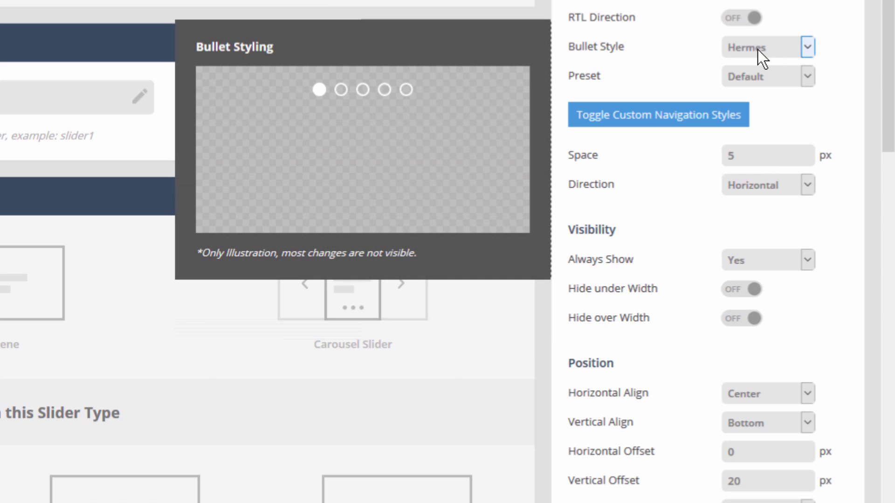
# Turn on Hide over Width for the navigation bullets and set its width to 480 px
pyautogui.moveTo(687, 282)
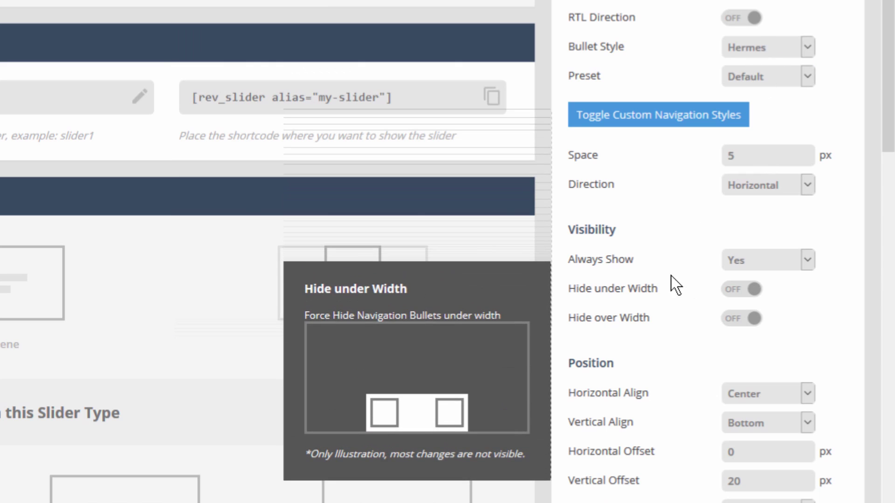
pyautogui.moveTo(621, 315)
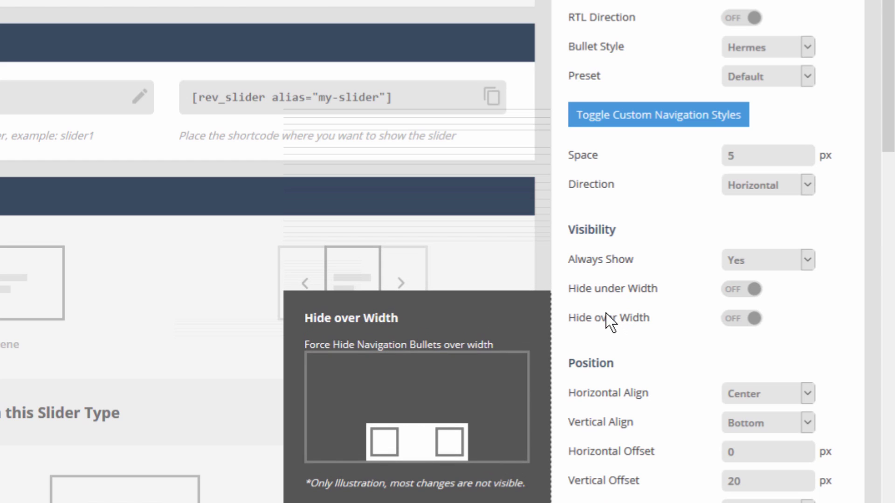
pyautogui.click(735, 321)
pyautogui.doubleClick(729, 347)
pyautogui.write('480')
pyautogui.click(641, 351)
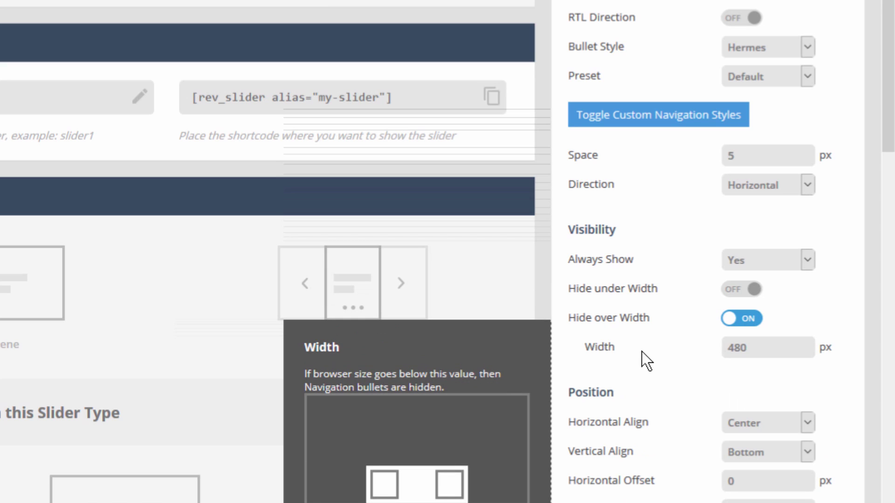
pyautogui.moveTo(761, 346); pyautogui.dragTo(729, 351)
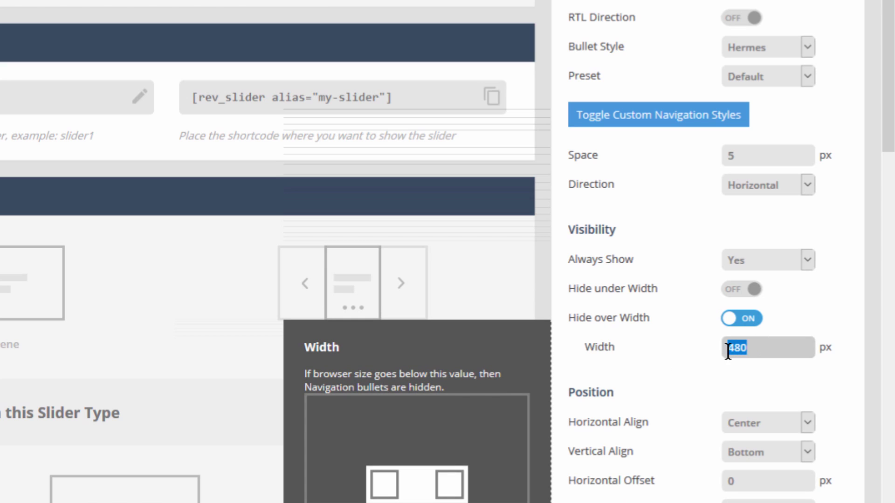
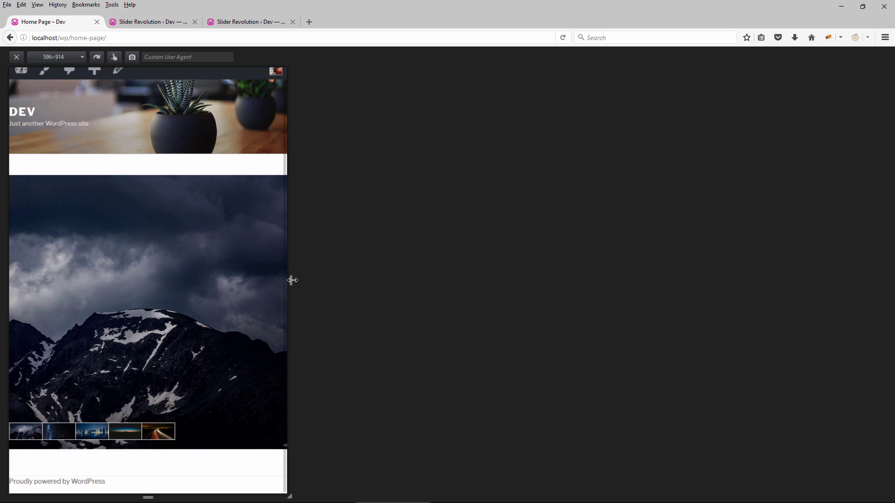
# Widen the home page's responsive preview to check how the slider navigation adapts
pyautogui.moveTo(292, 281); pyautogui.dragTo(543, 282)
pyautogui.scroll(-1, 260, 281)
pyautogui.scroll(-2, 334, 275)
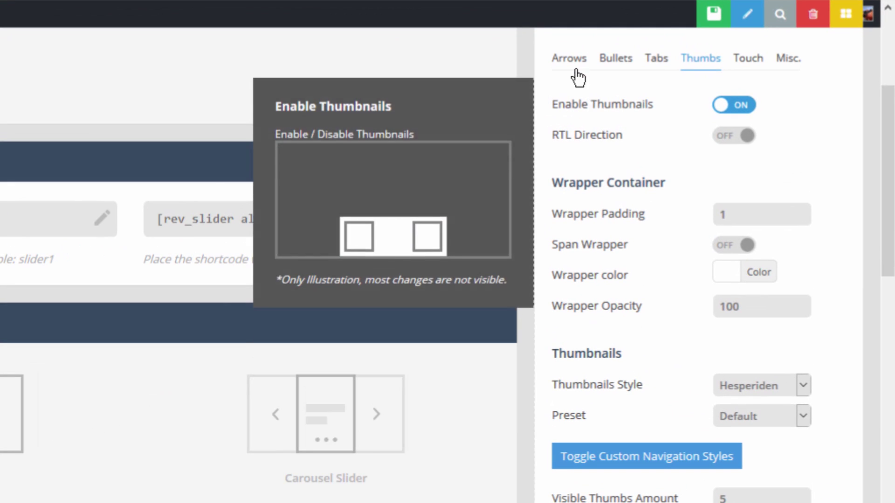
# Enable the navigation arrows for the slider
pyautogui.click(570, 61)
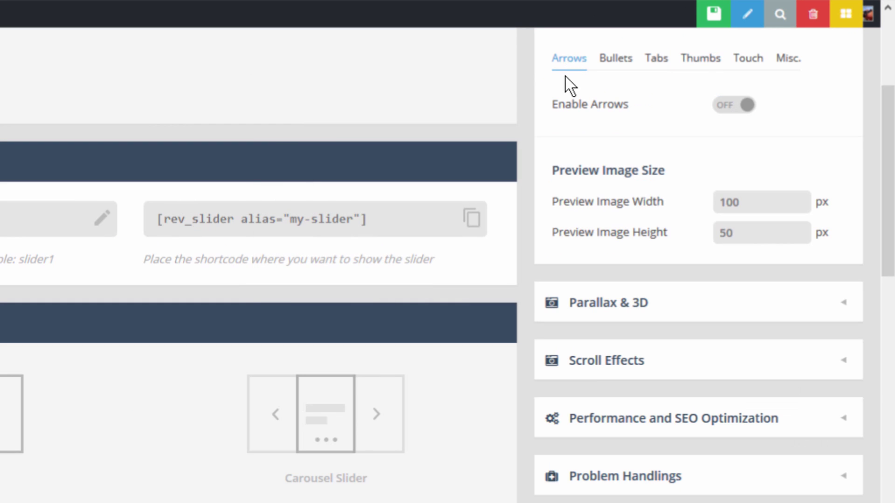
pyautogui.moveTo(641, 124)
pyautogui.click(734, 105)
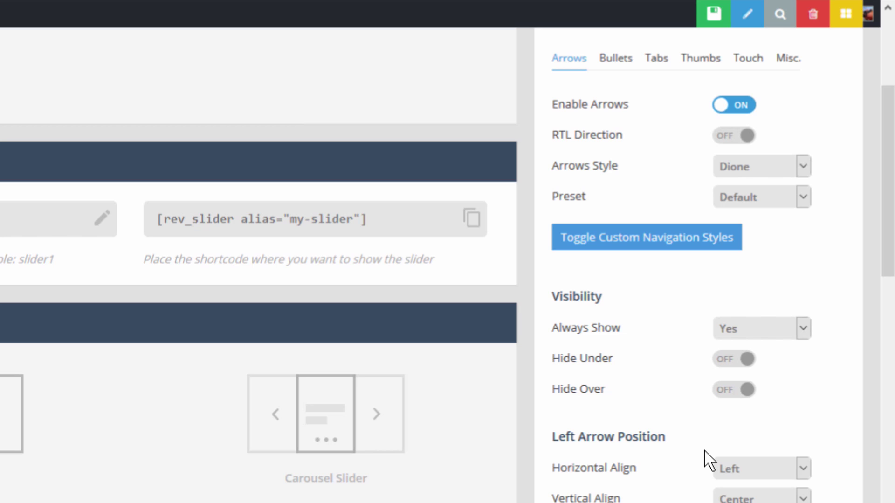
pyautogui.moveTo(658, 465)
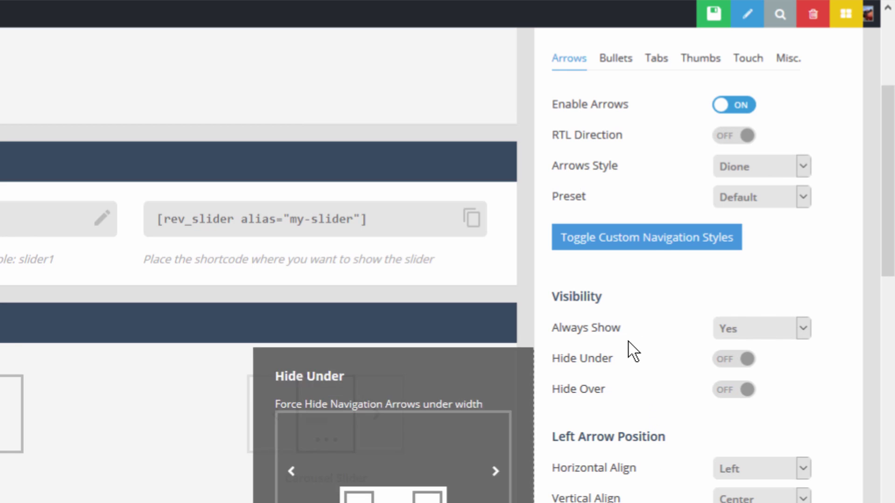
pyautogui.moveTo(730, 179)
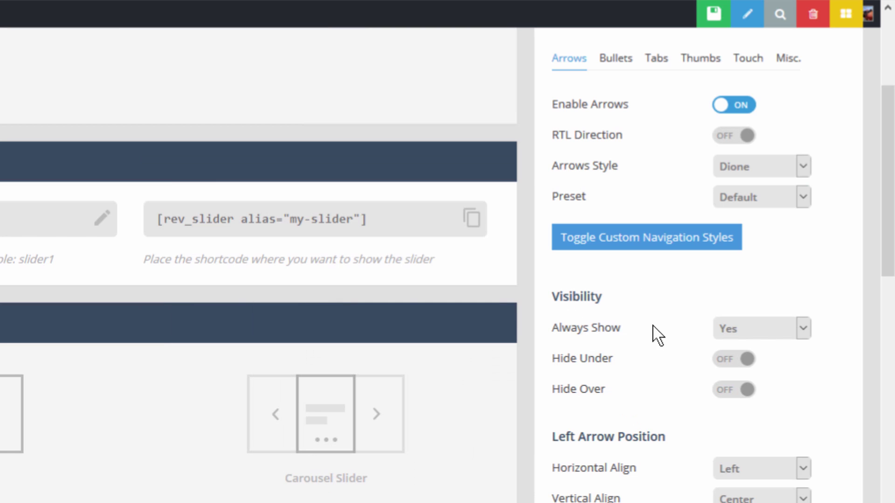
# Hide the navigation arrows under a width of 480 px and over a width of 768 px
pyautogui.moveTo(725, 361)
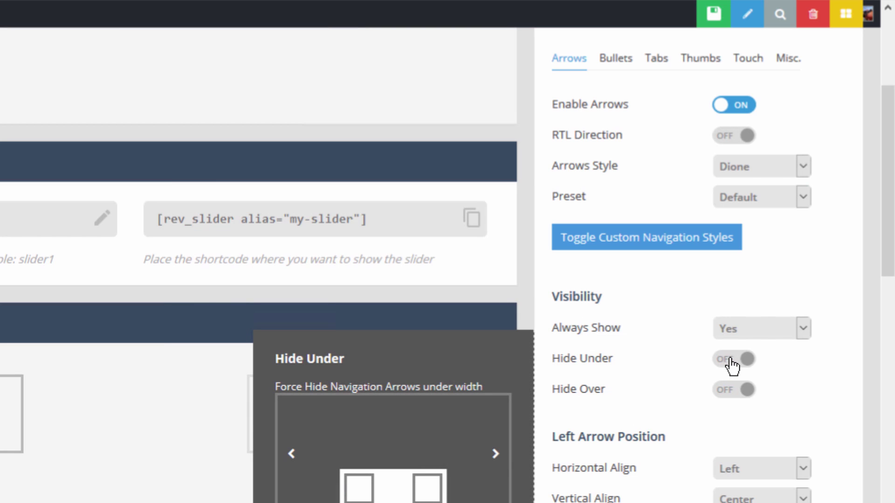
pyautogui.click(731, 359)
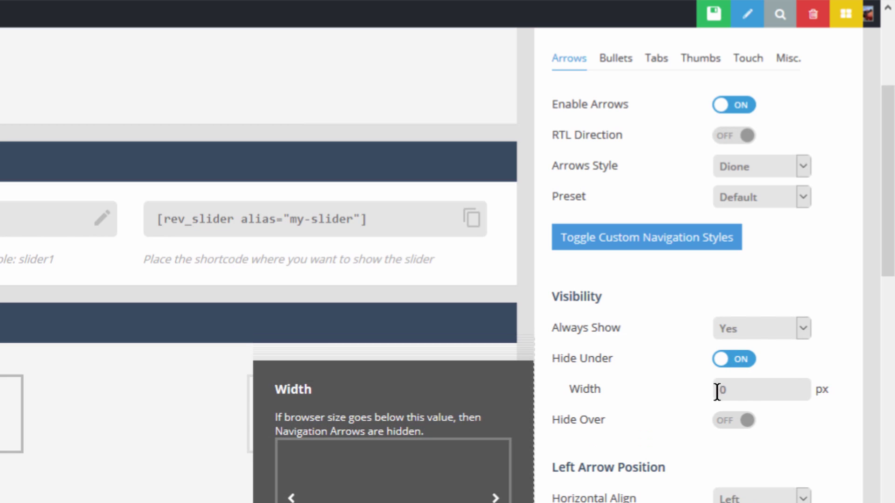
pyautogui.click(720, 390)
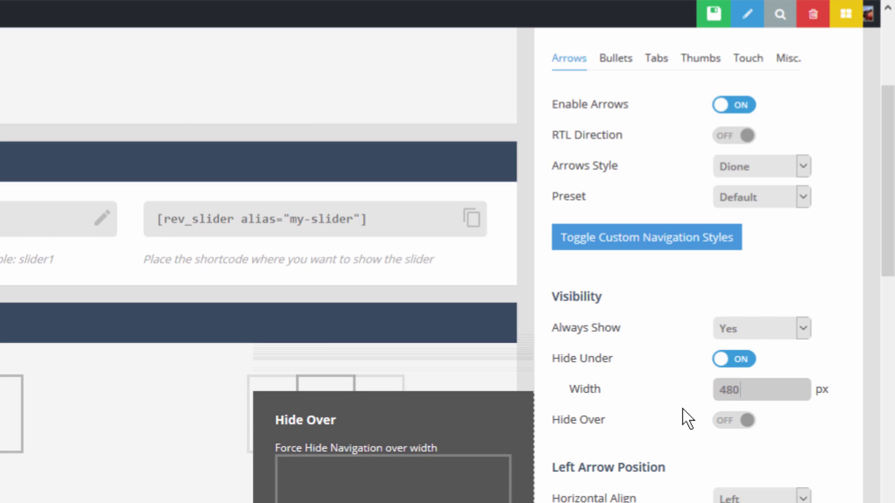
pyautogui.click(731, 422)
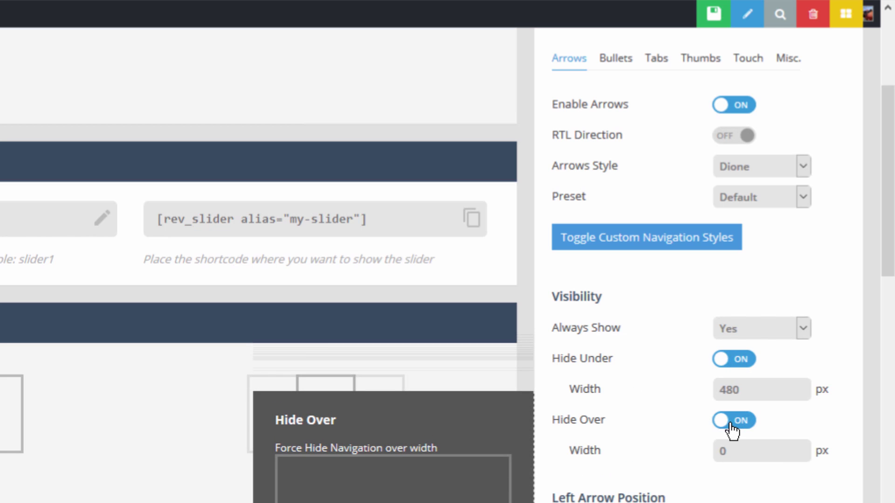
pyautogui.click(748, 456)
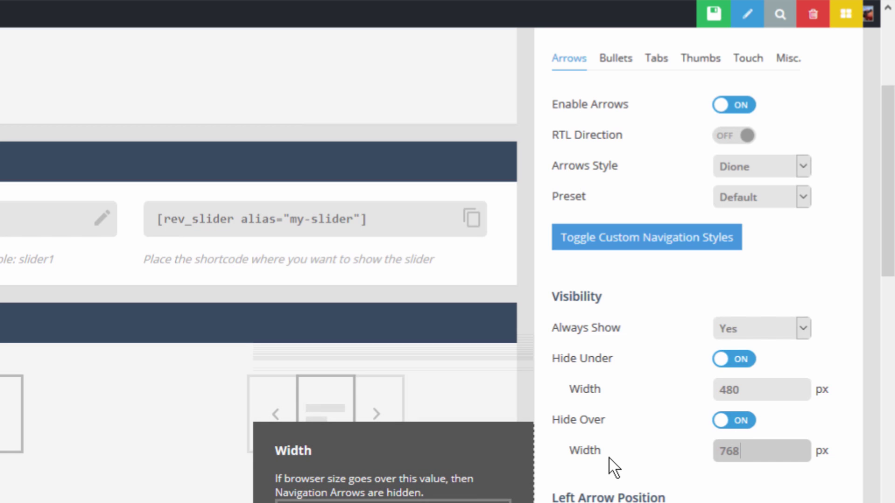
pyautogui.write('768')
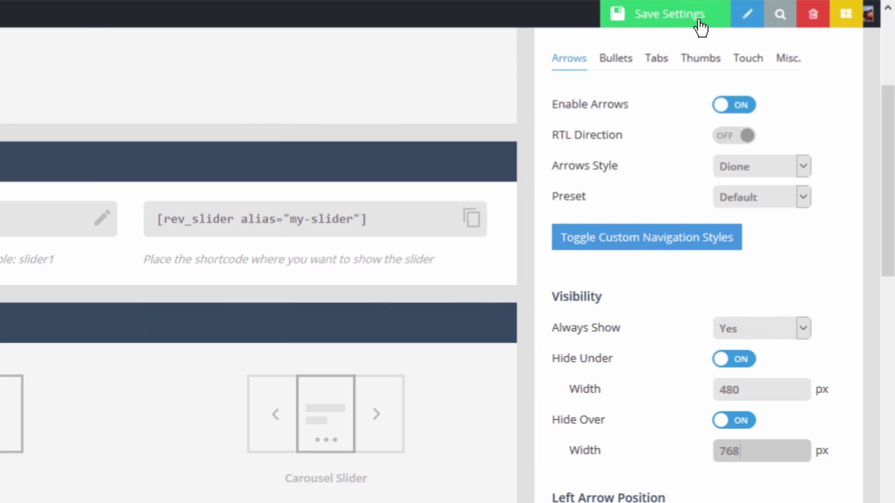
# Set the thumbnails' Hide under Width value to 768 px
pyautogui.click(701, 59)
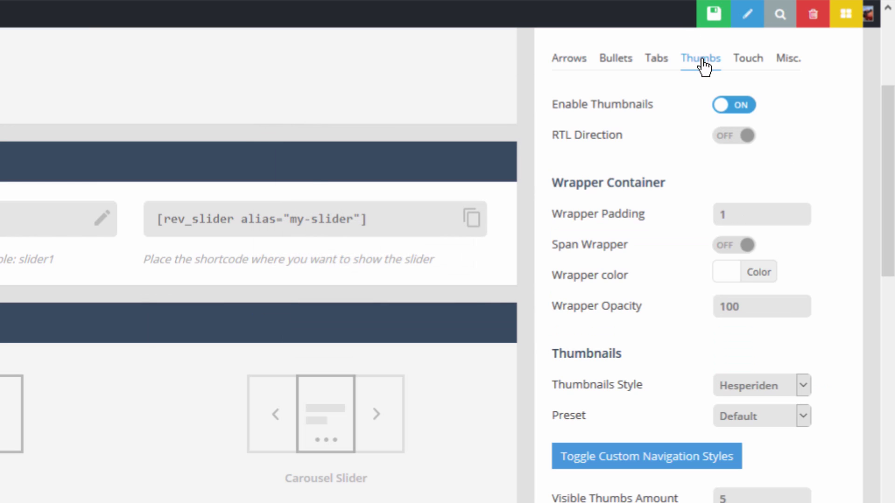
pyautogui.scroll(-5, 701, 47)
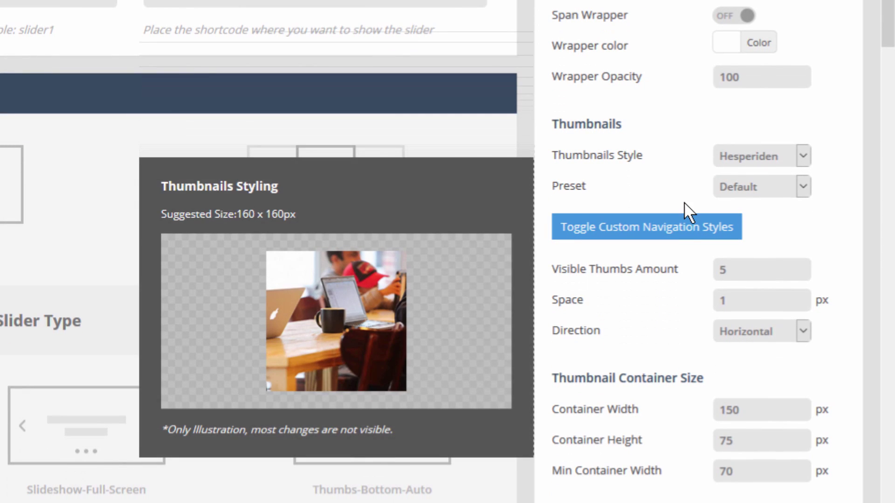
pyautogui.scroll(-6, 687, 251)
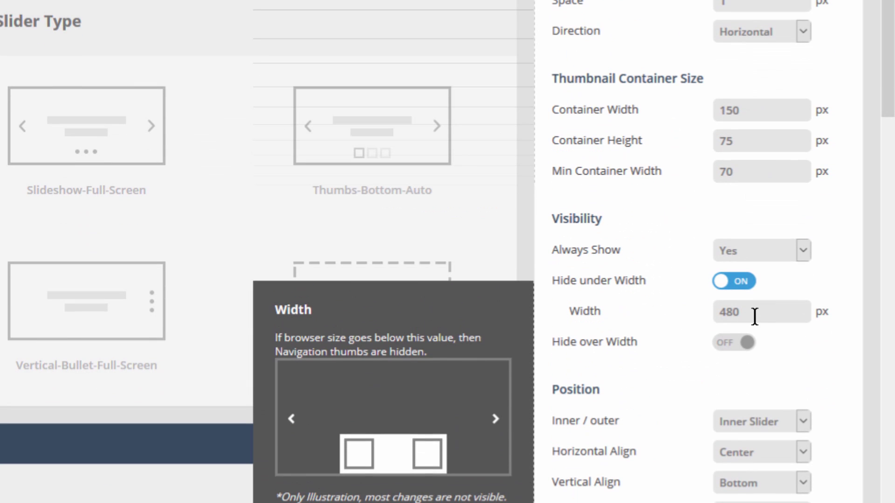
pyautogui.moveTo(755, 316); pyautogui.dragTo(683, 320)
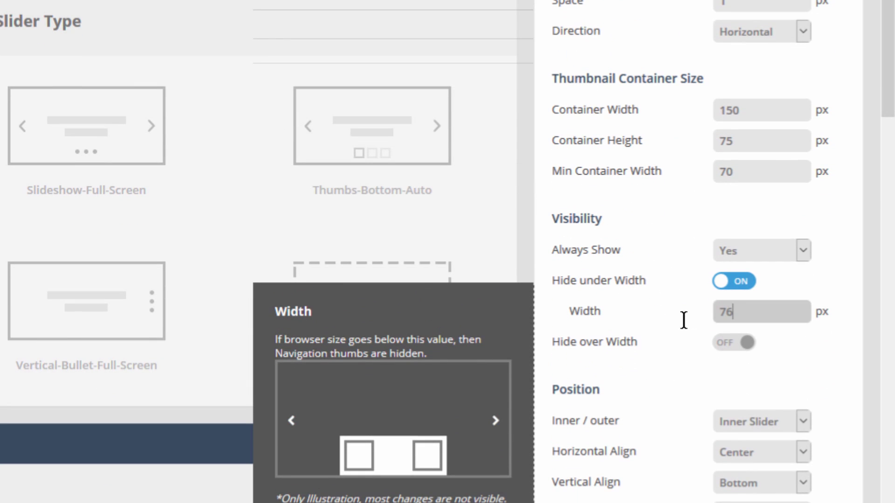
pyautogui.write('768')
# Review the width-based visibility settings of the bullets, arrows and thumbnails
pyautogui.scroll(10, 683, 321)
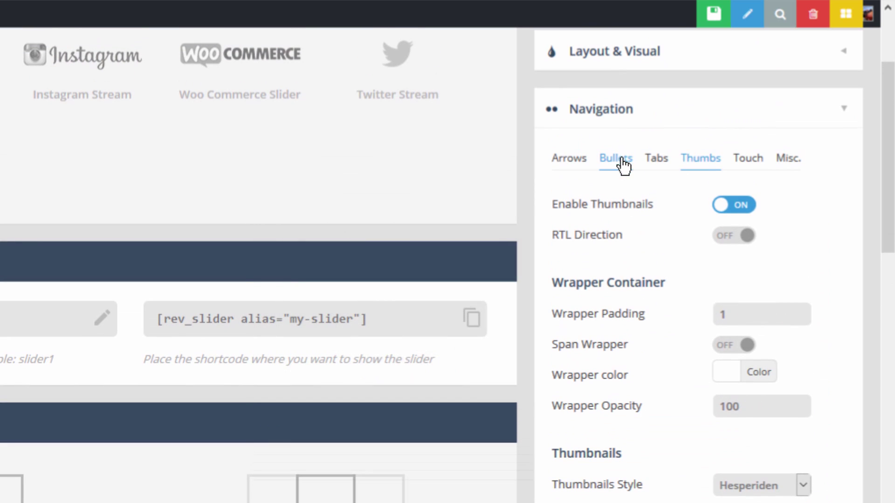
pyautogui.click(622, 164)
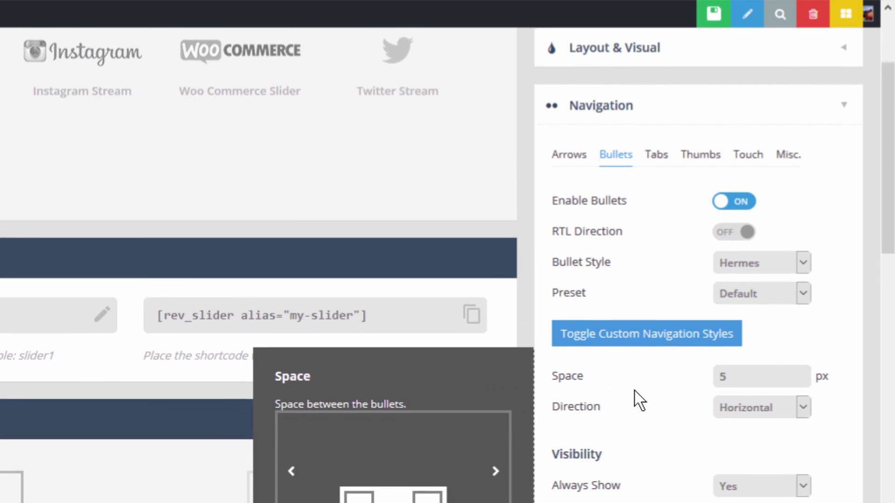
pyautogui.scroll(-3, 636, 400)
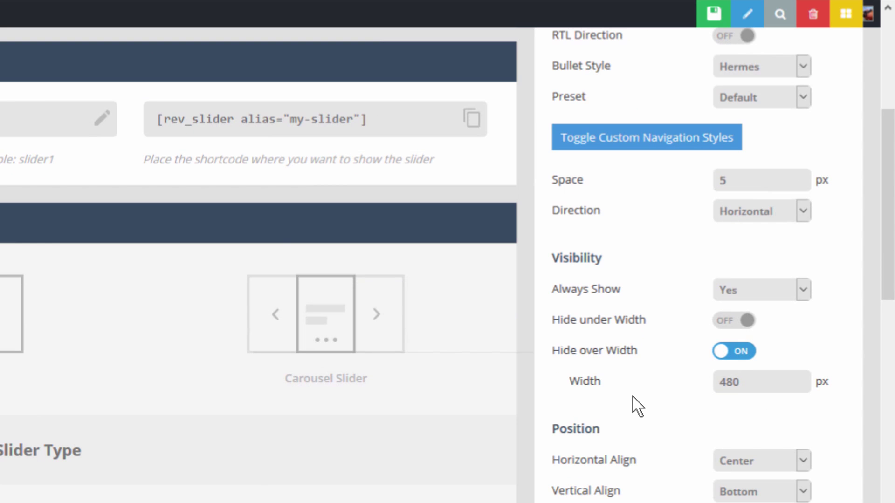
pyautogui.scroll(2, 615, 418)
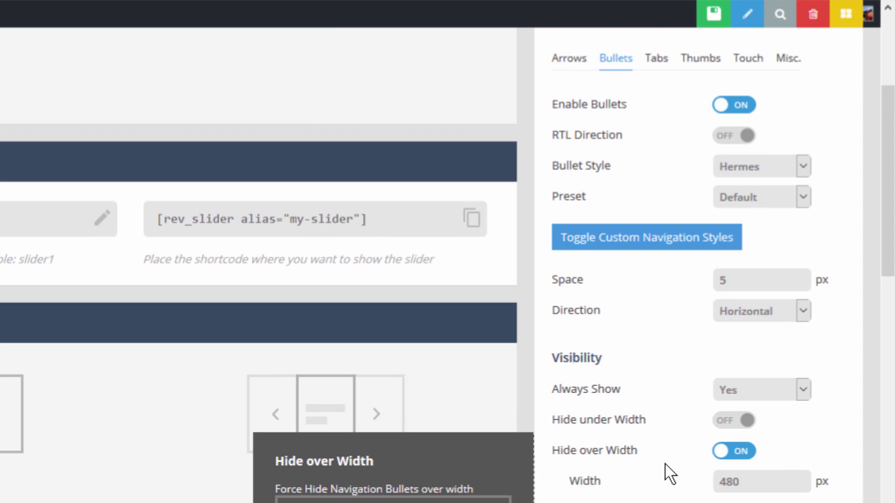
pyautogui.scroll(2, 601, 180)
pyautogui.click(578, 164)
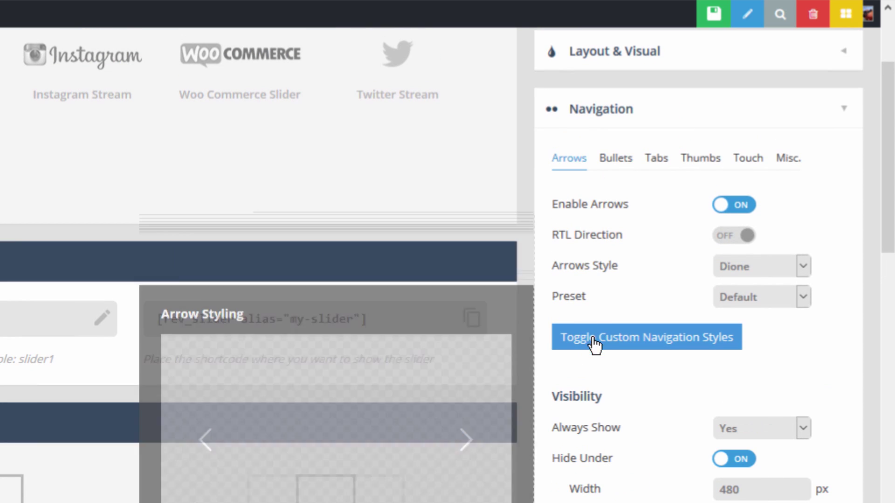
pyautogui.scroll(-2, 599, 354)
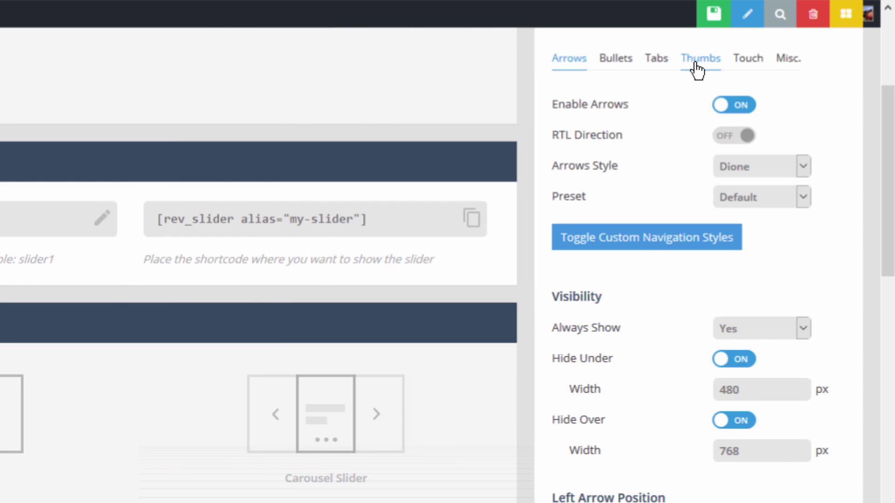
pyautogui.click(695, 64)
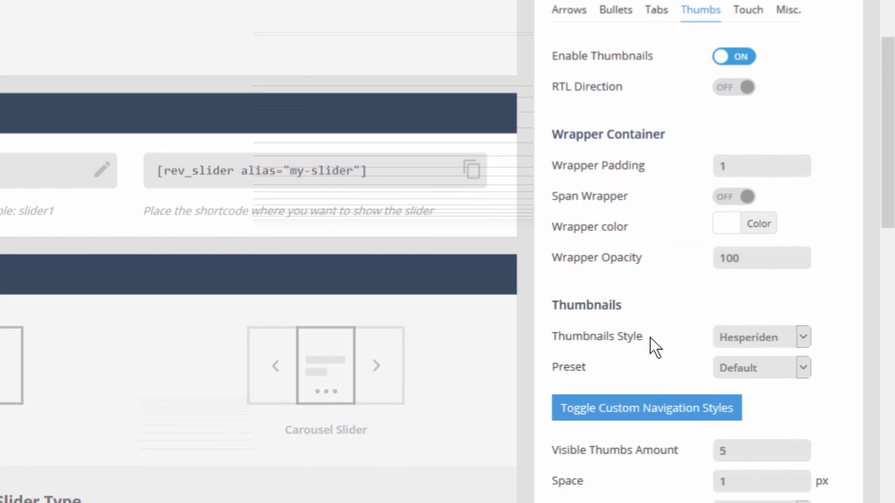
pyautogui.scroll(-4, 650, 345)
pyautogui.scroll(-6, 651, 153)
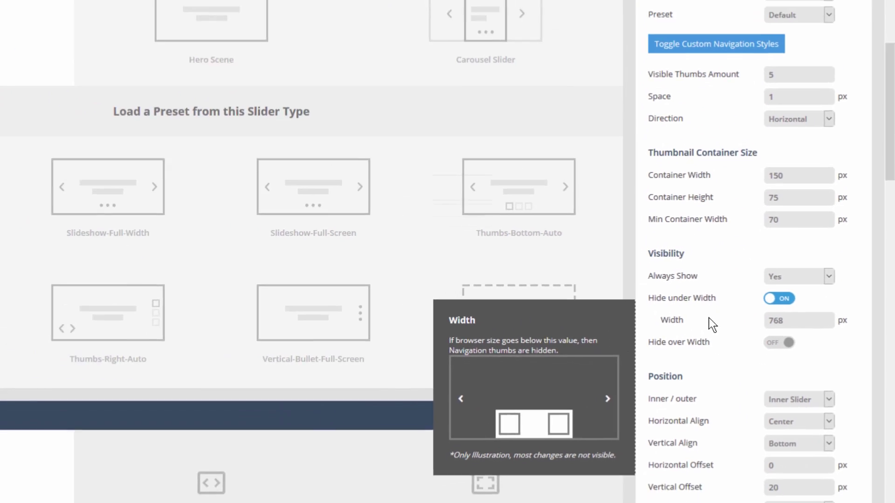
# Save the slider settings and reload the site's home page in the browser
pyautogui.scroll(5, 589, 308)
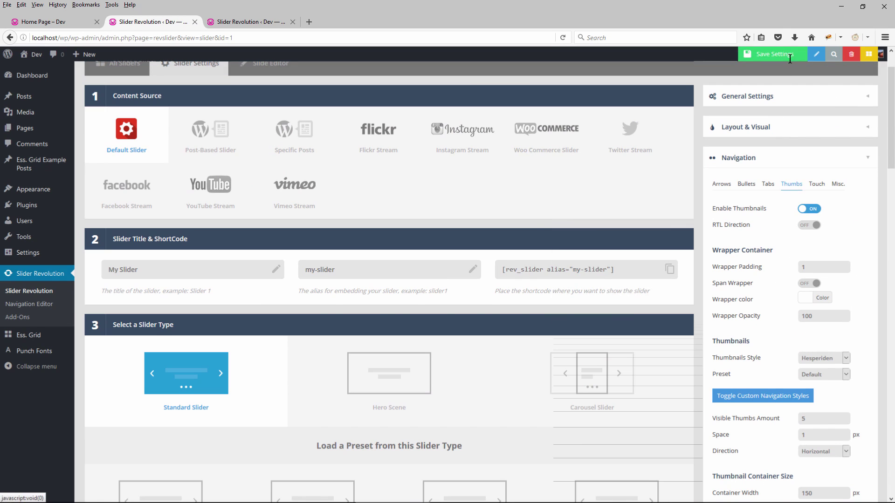
pyautogui.click(798, 55)
pyautogui.click(59, 21)
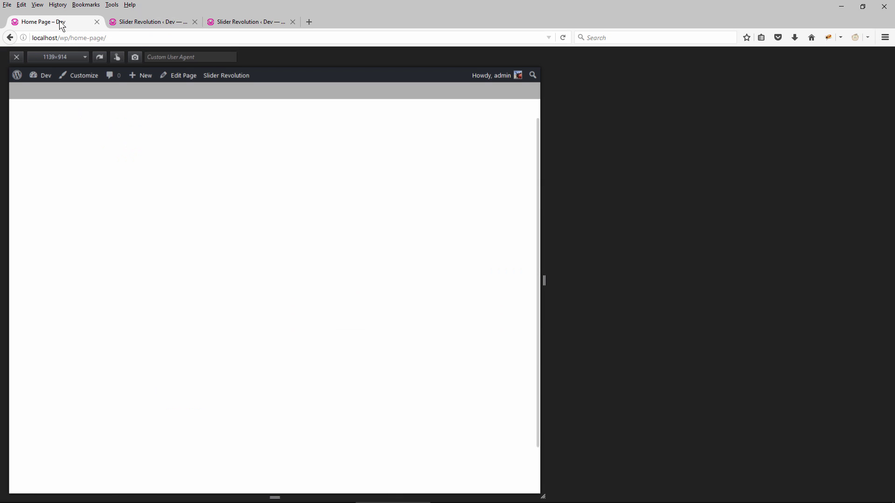
pyautogui.click(563, 37)
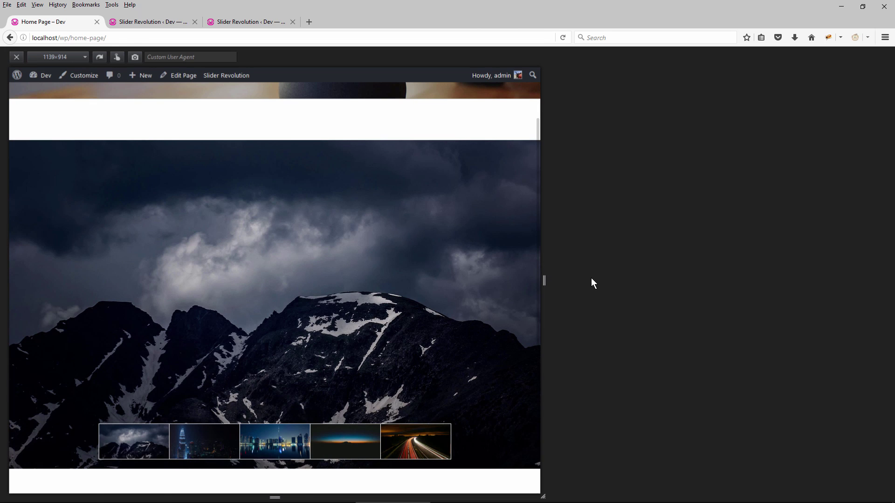
# Resize the responsive page preview to about 1520 px and back to about 1274 px wide to check the slider's navigation
pyautogui.moveTo(544, 281); pyautogui.dragTo(721, 279)
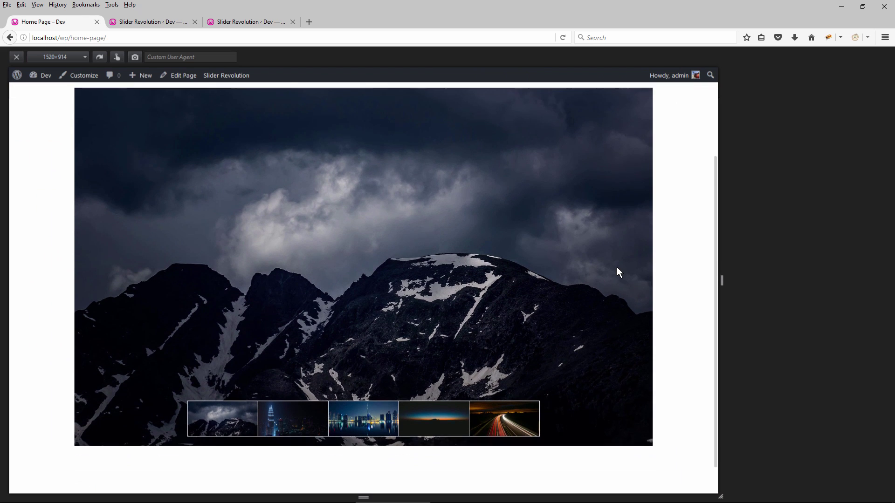
pyautogui.scroll(-1, 617, 268)
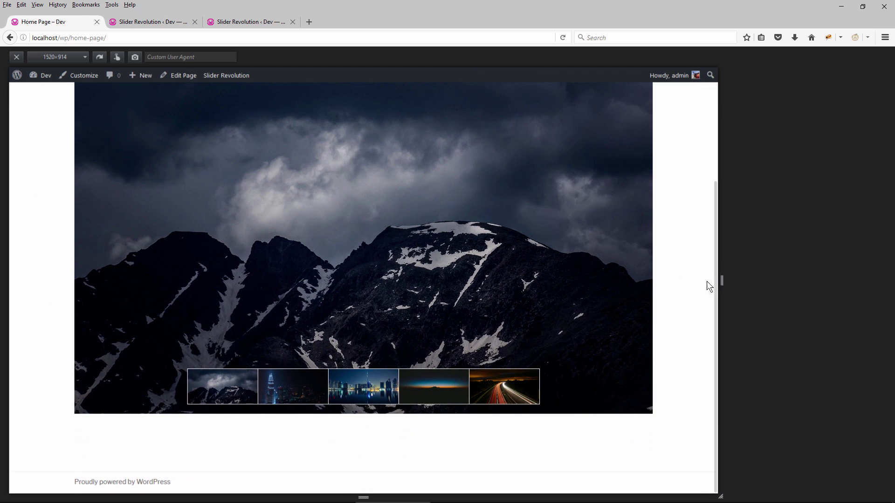
pyautogui.moveTo(721, 280); pyautogui.dragTo(600, 280)
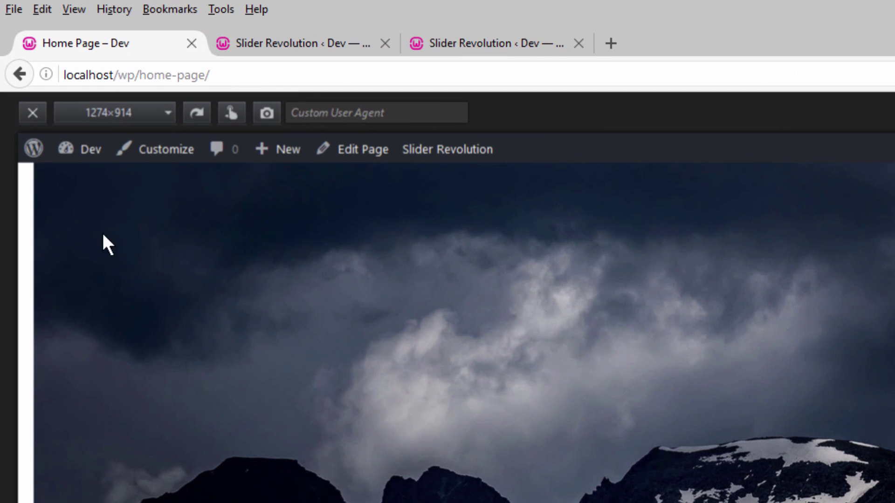
# Locate the Responsive Design Mode option among the browser's web developer tools
pyautogui.click(219, 8)
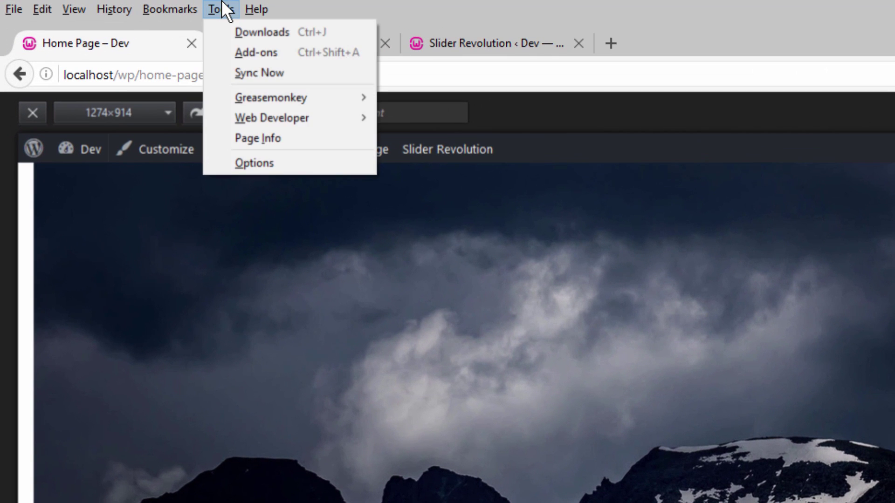
pyautogui.moveTo(312, 116)
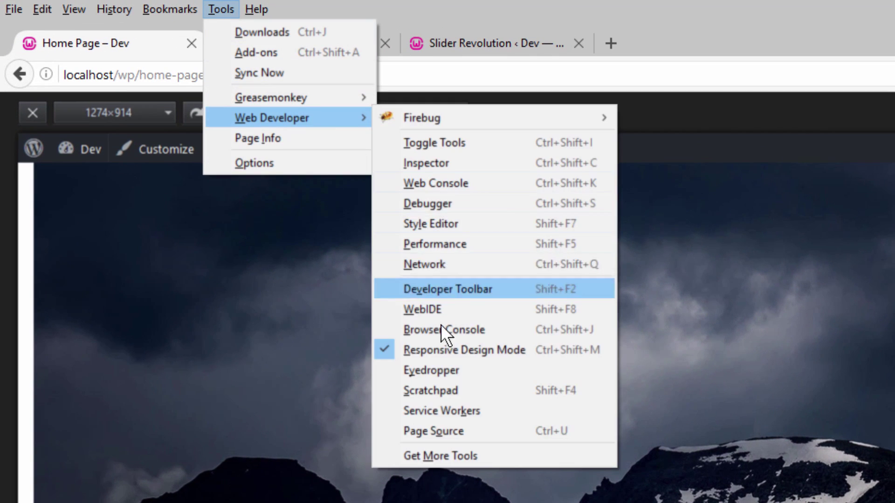
pyautogui.click(466, 350)
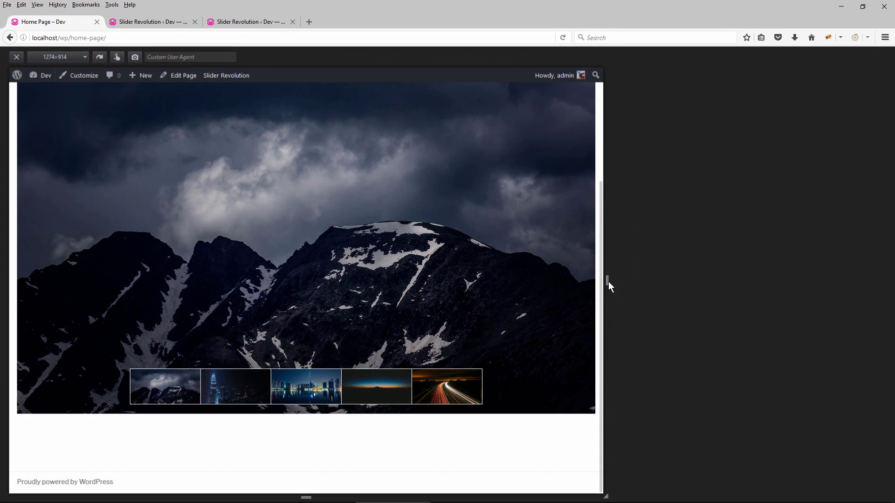
# Narrow the page preview to about 775, 757 and 464 px wide to check which slider navigation each width shows
pyautogui.moveTo(608, 281); pyautogui.dragTo(376, 270)
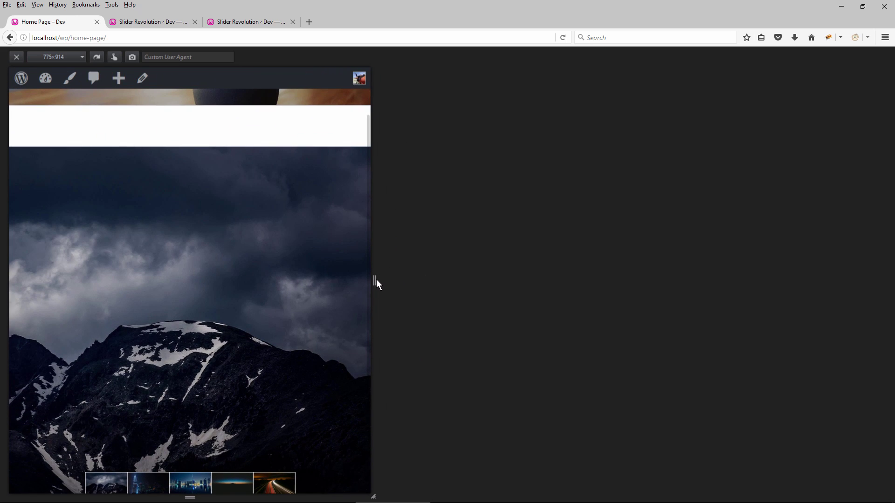
pyautogui.moveTo(375, 280); pyautogui.dragTo(368, 279)
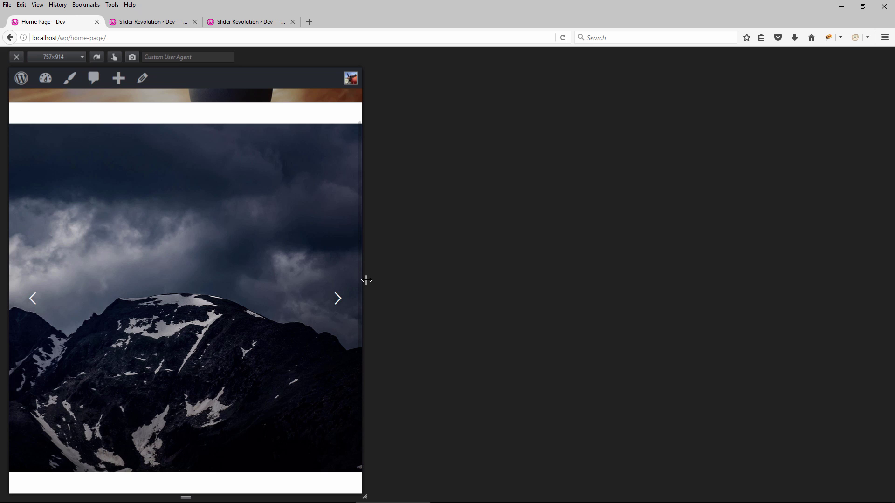
pyautogui.moveTo(366, 278); pyautogui.dragTo(232, 268)
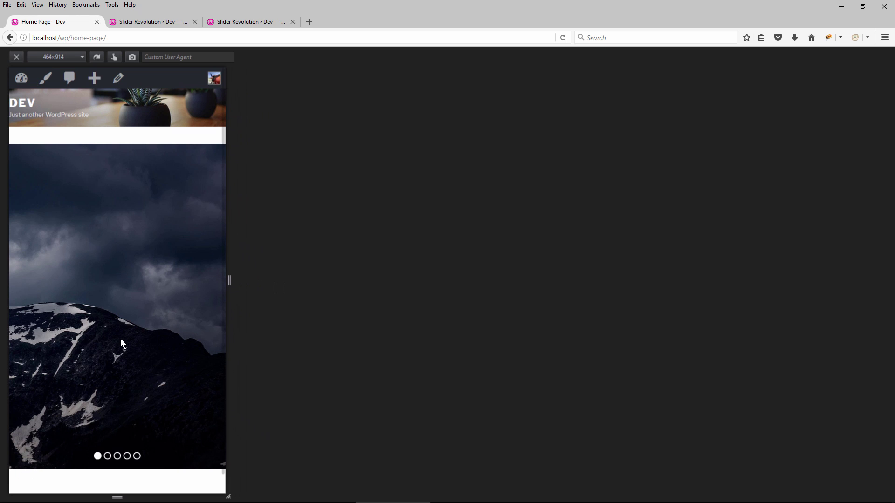